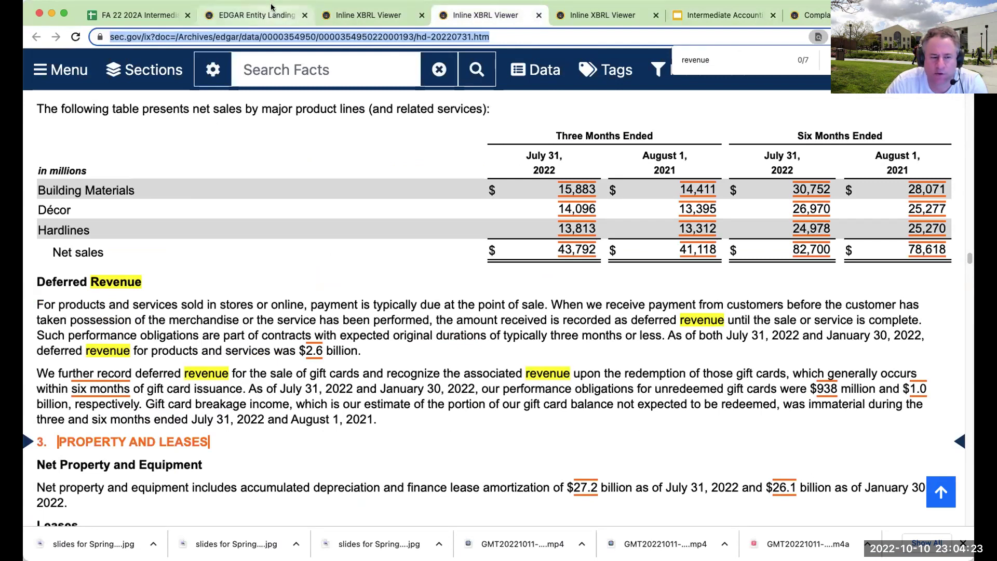
- Close the EDGAR entity landing page and bring Tesla's June 2022 10-Q filing to the front
click(305, 15)
click(373, 16)
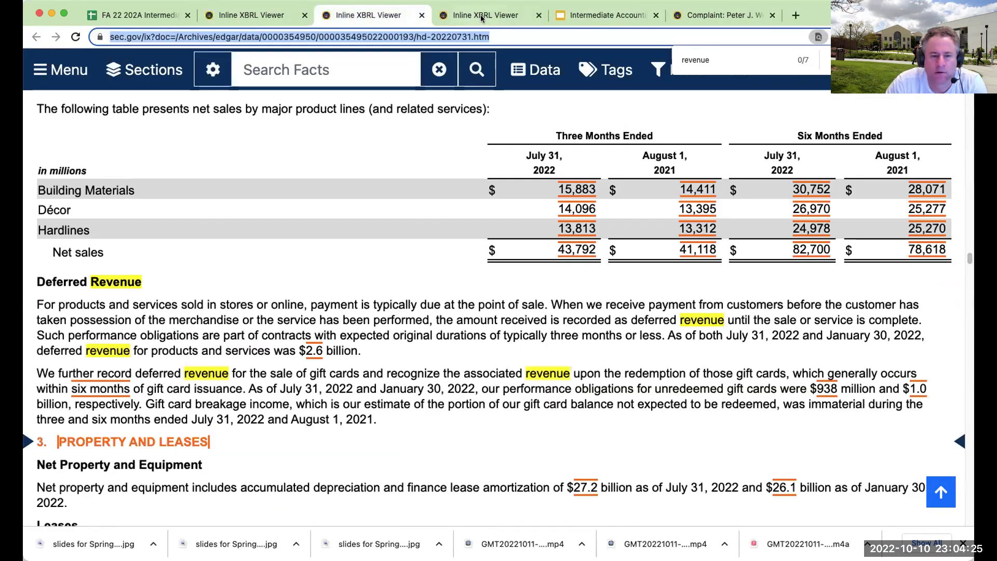
click(486, 15)
- Scroll Tesla's 10-Q up to the cover page and back into the Revenue Recognition note
scroll(448, 212, up, 3)
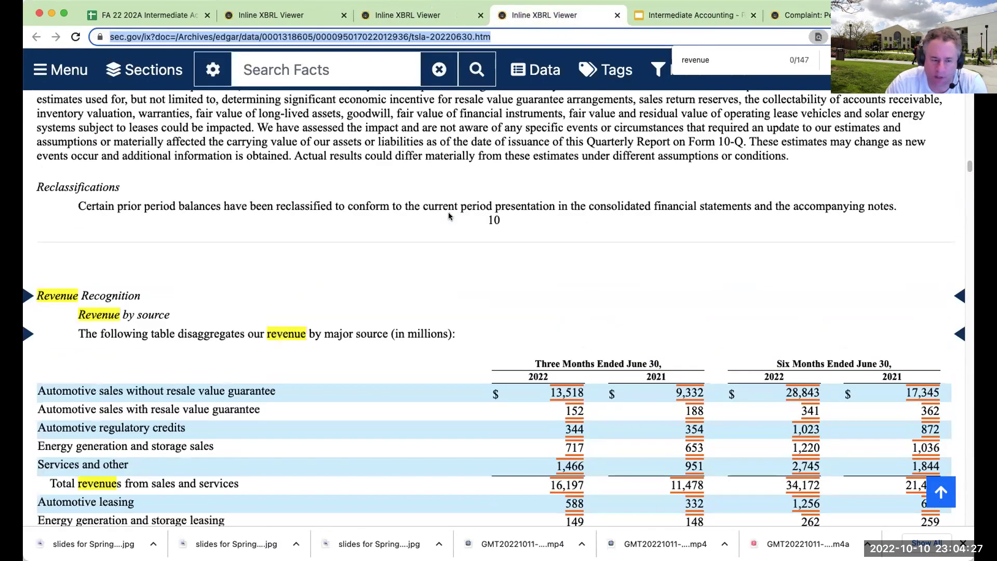
scroll(662, 329, up, 10)
scroll(662, 332, up, 20)
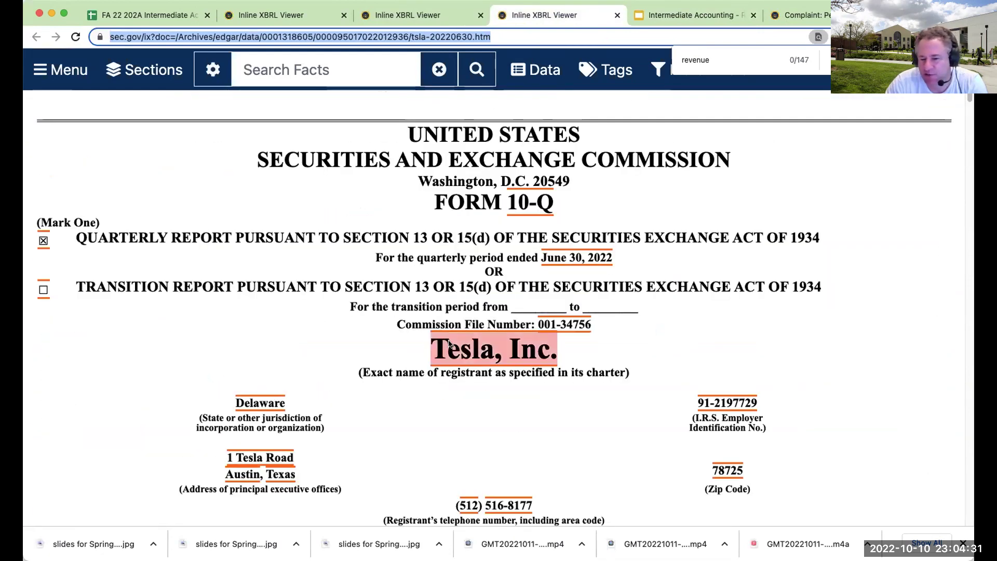
scroll(420, 373, down, 10)
scroll(419, 373, down, 20)
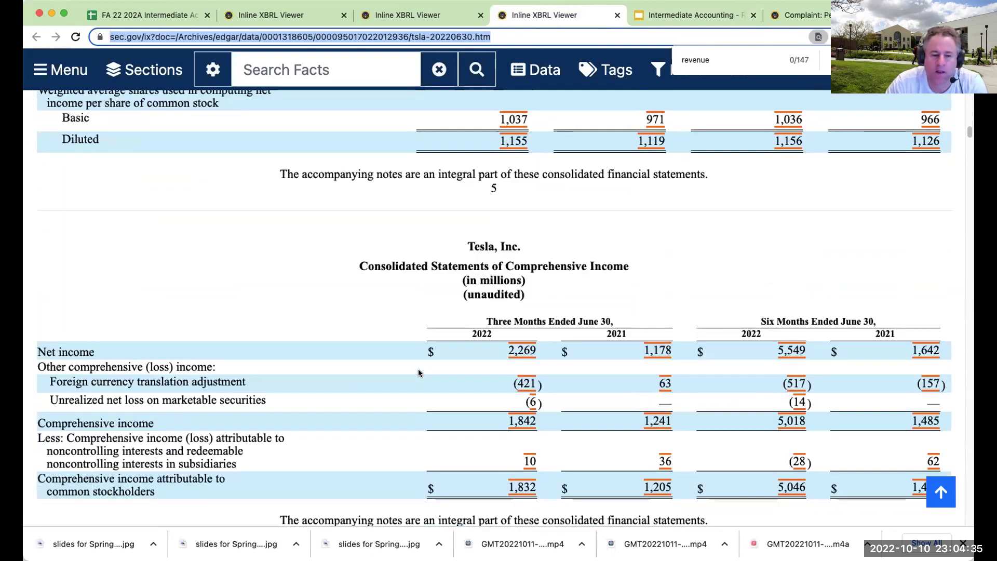
scroll(420, 373, down, 20)
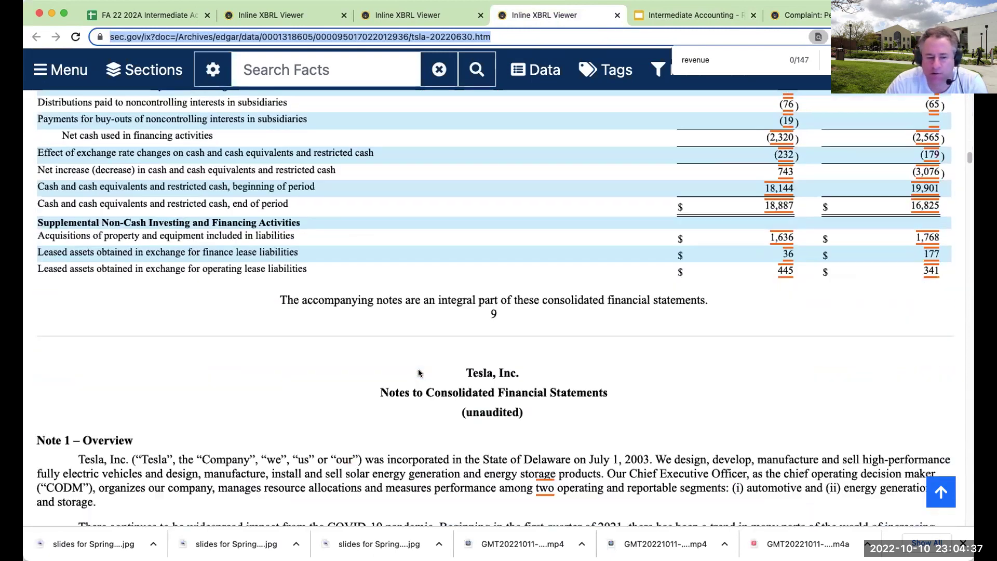
scroll(420, 373, down, 15)
scroll(420, 373, up, 3)
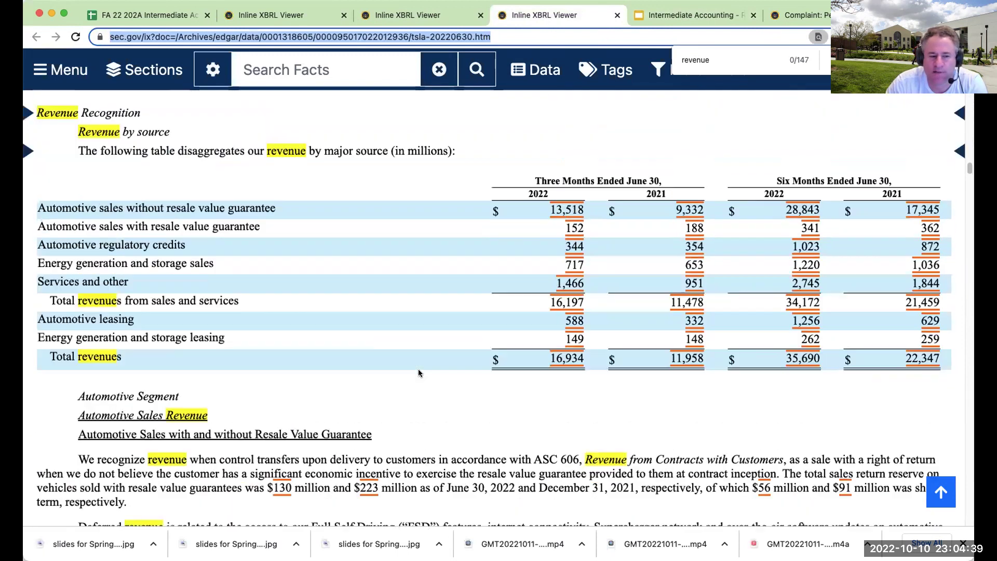
scroll(420, 373, up, 2)
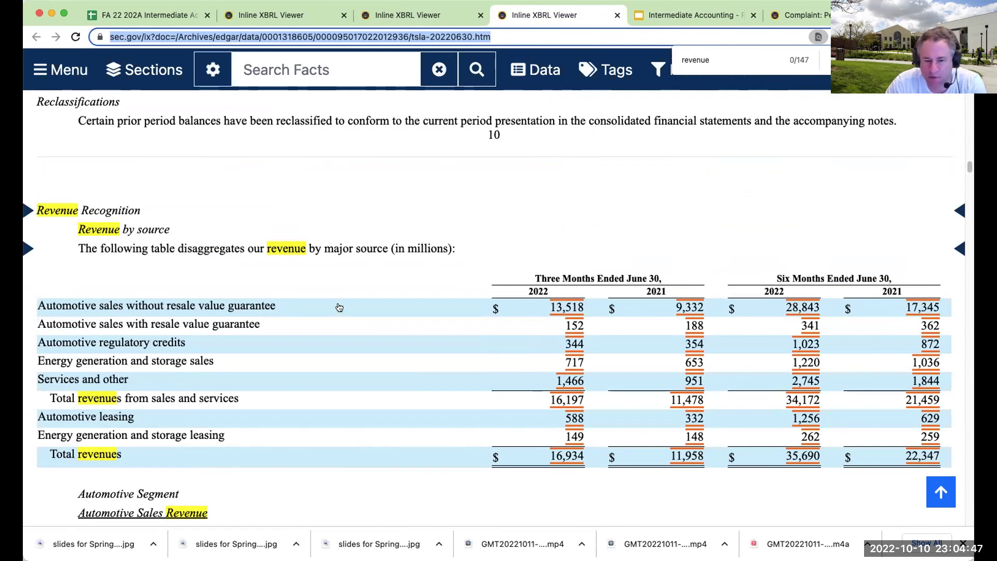
- Highlight the 'We recognize revenue…' paragraph under Automotive Sales Revenue
scroll(339, 307, down, 1)
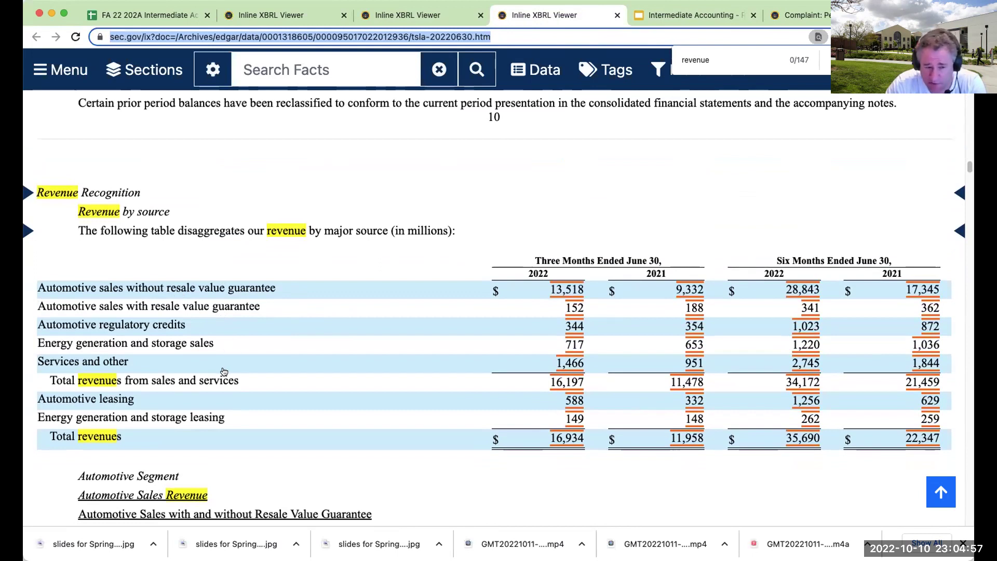
scroll(224, 372, down, 3)
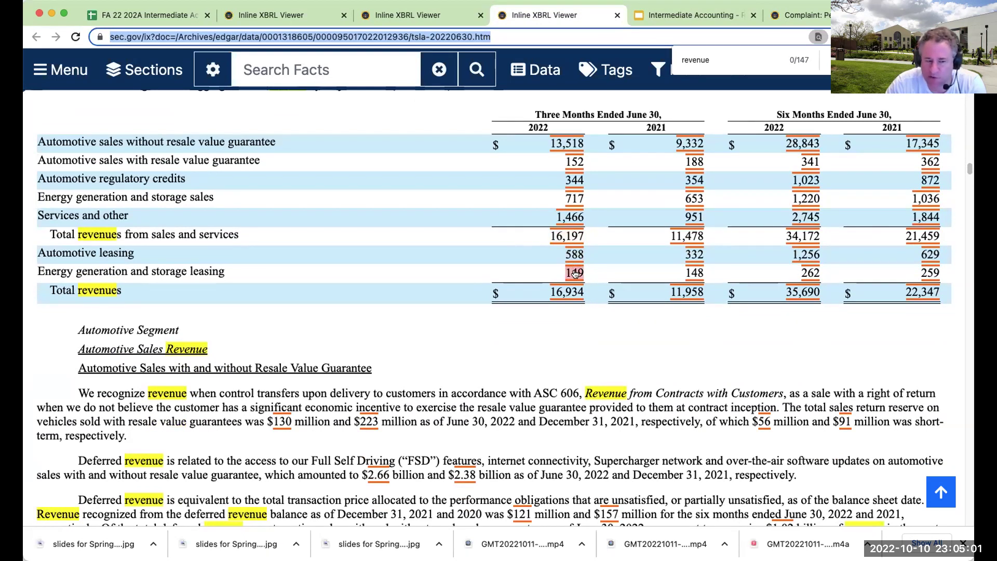
scroll(546, 328, down, 3)
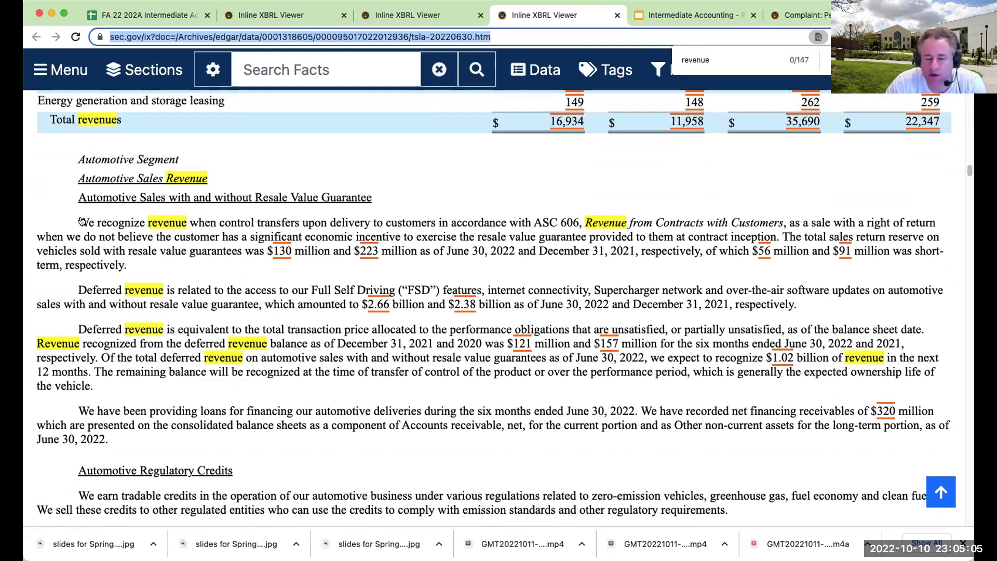
drag(81, 221, 202, 267)
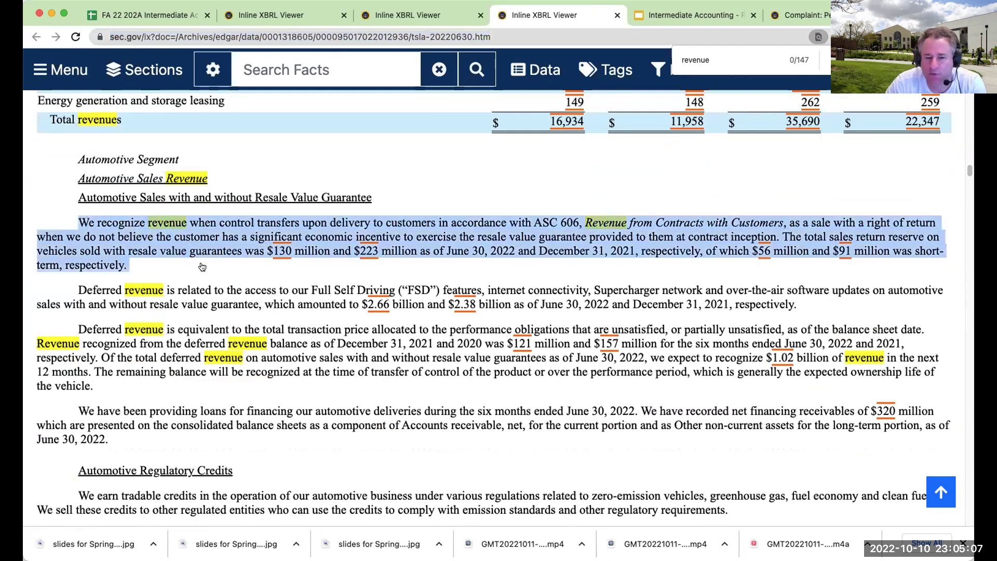
- Check the nested facts tagged on Tesla's revenue policy paragraph, then move to the Home Depot filing
click(239, 270)
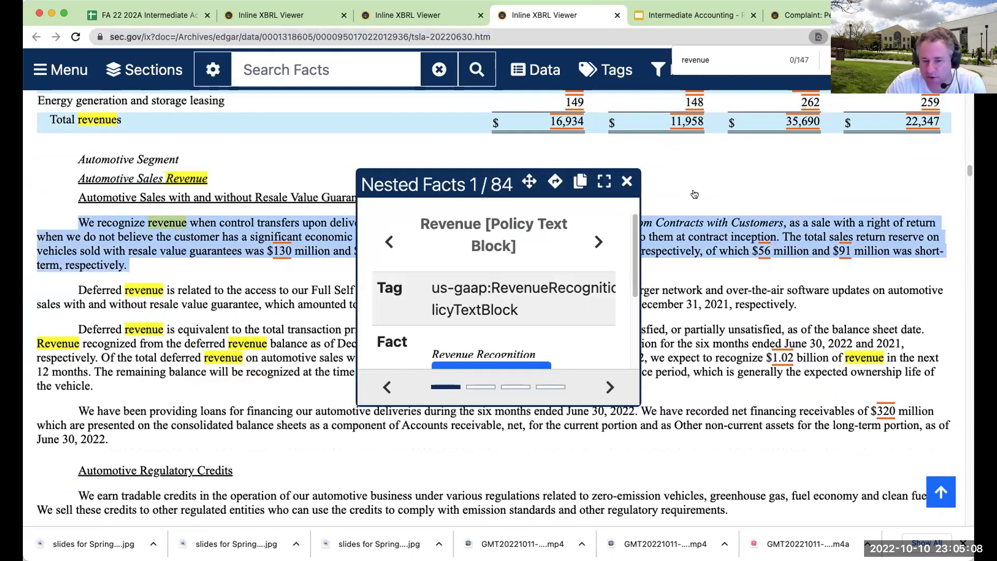
click(627, 181)
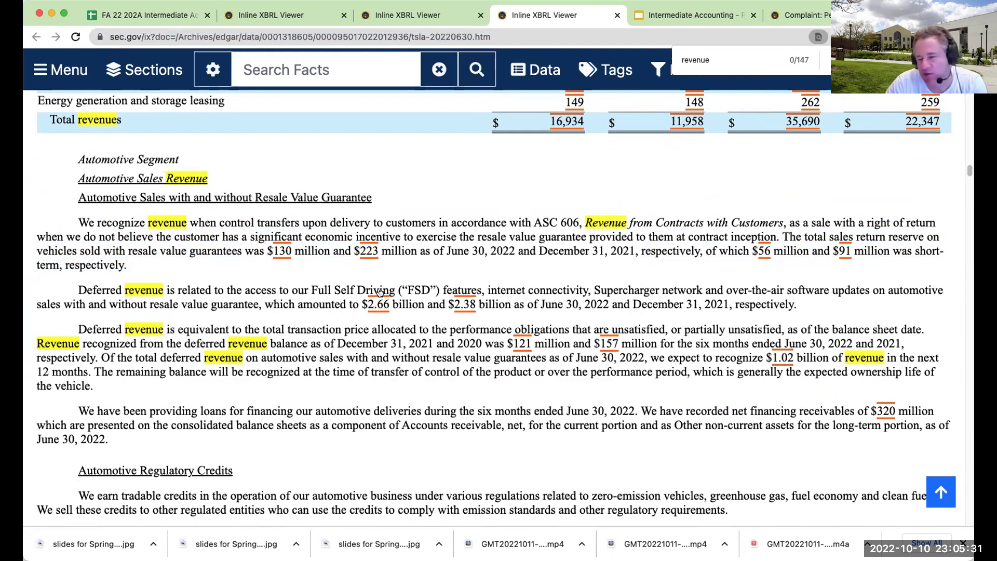
click(404, 15)
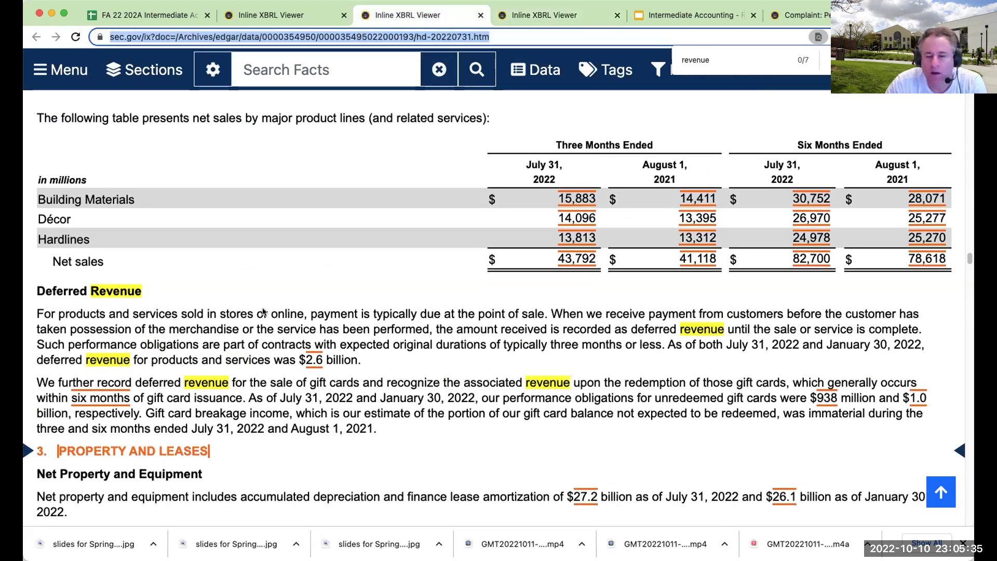
- Scroll up through Home Depot's Net Sales tables
scroll(263, 311, up, 3)
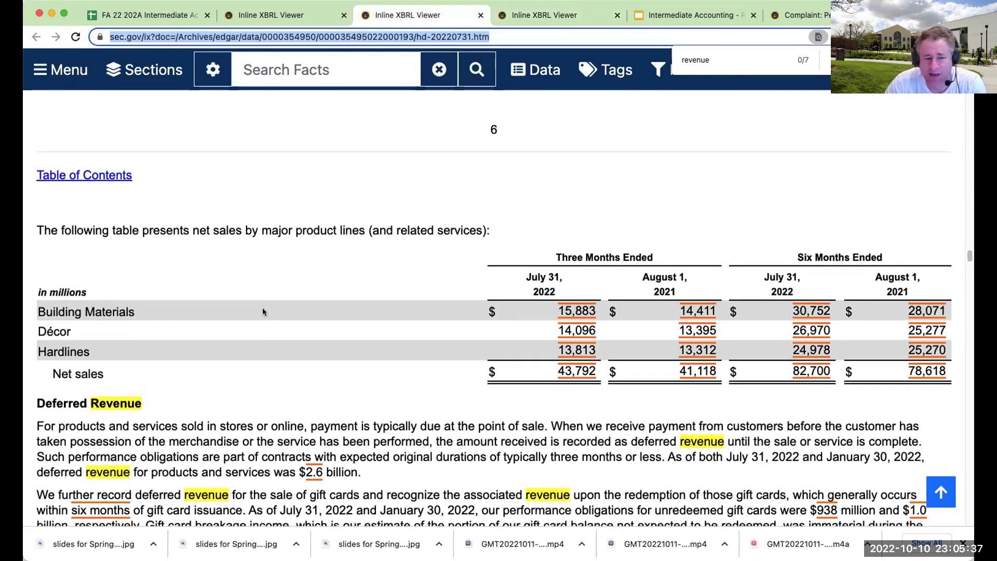
scroll(263, 312, up, 2)
scroll(262, 310, up, 2)
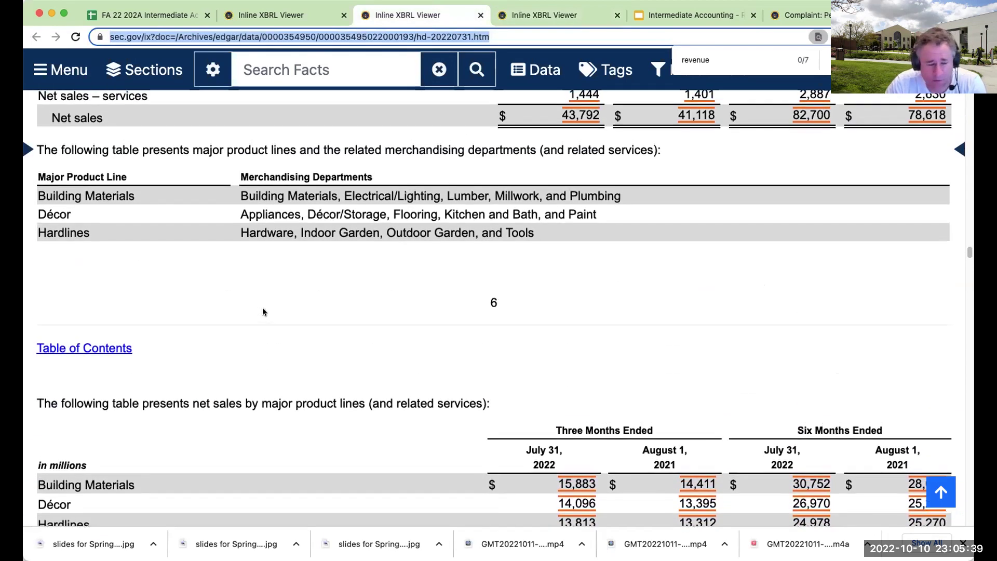
scroll(263, 310, up, 2)
scroll(263, 311, up, 4)
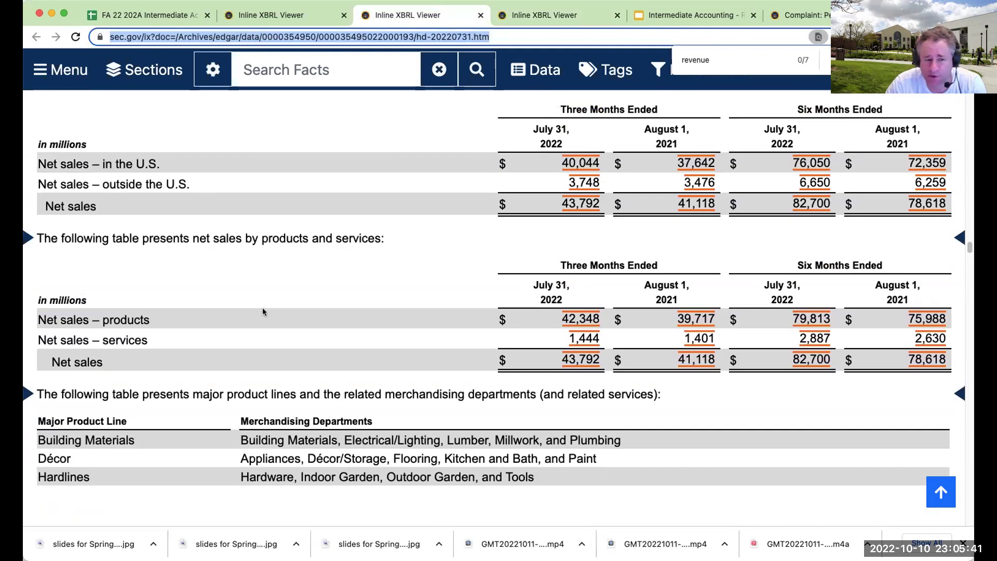
scroll(263, 310, up, 3)
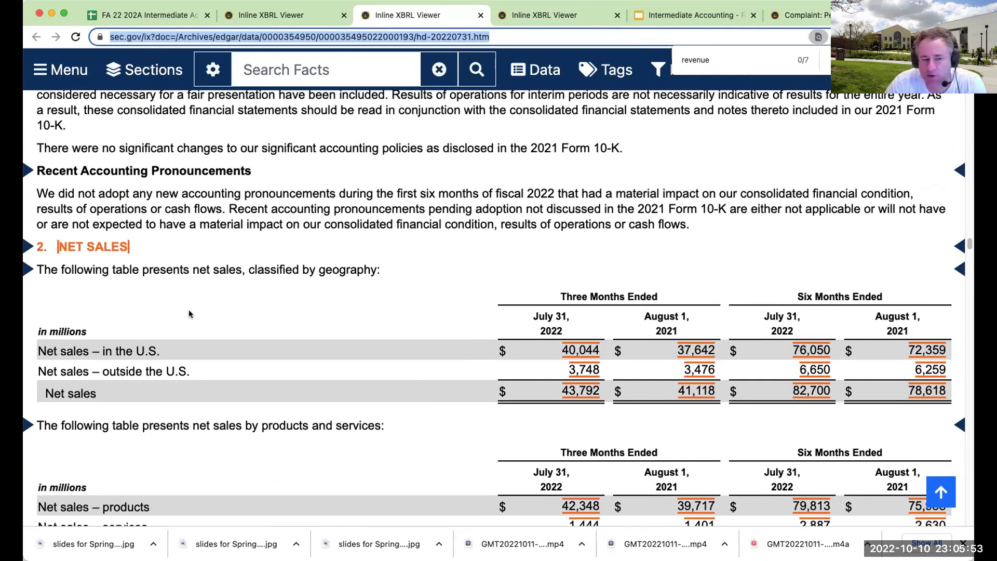
- Review Home Depot's Deferred Revenue note: $2.6 billion deferred revenue, $938 million gift-card obligations
scroll(189, 309, down, 3)
scroll(195, 340, down, 6)
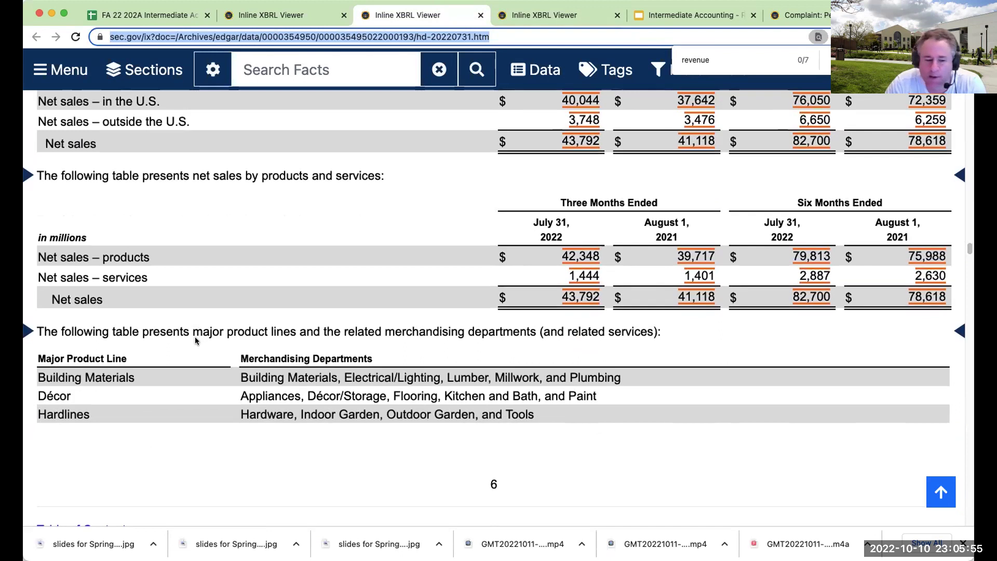
scroll(195, 337, down, 8)
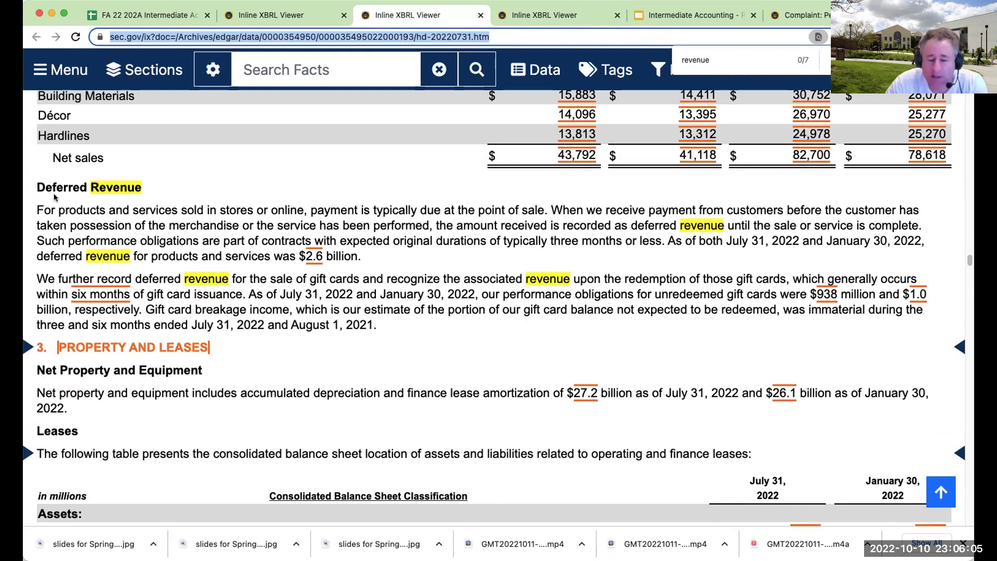
scroll(270, 353, down, 1)
scroll(269, 349, down, 5)
scroll(269, 349, up, 8)
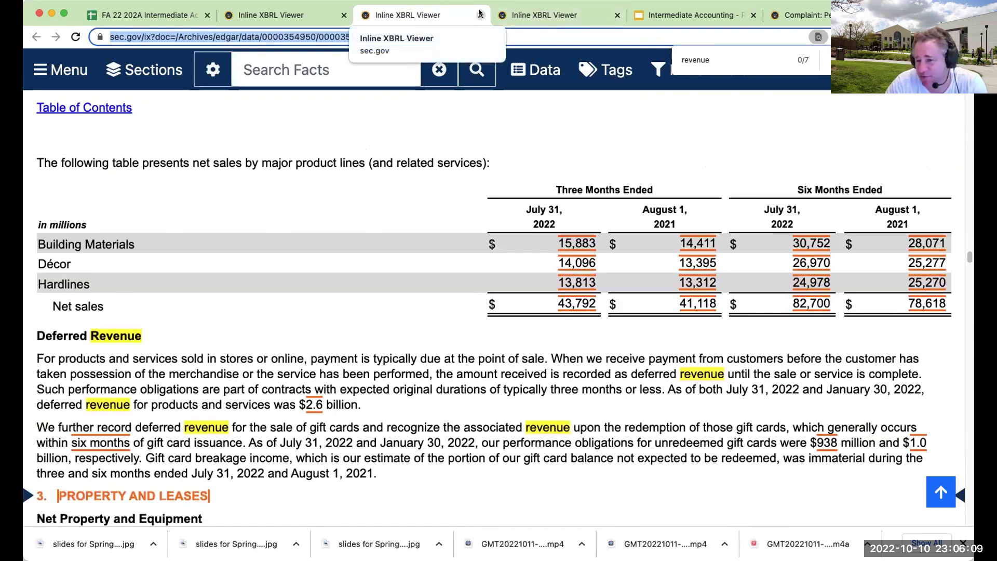
scroll(389, 229, down, 2)
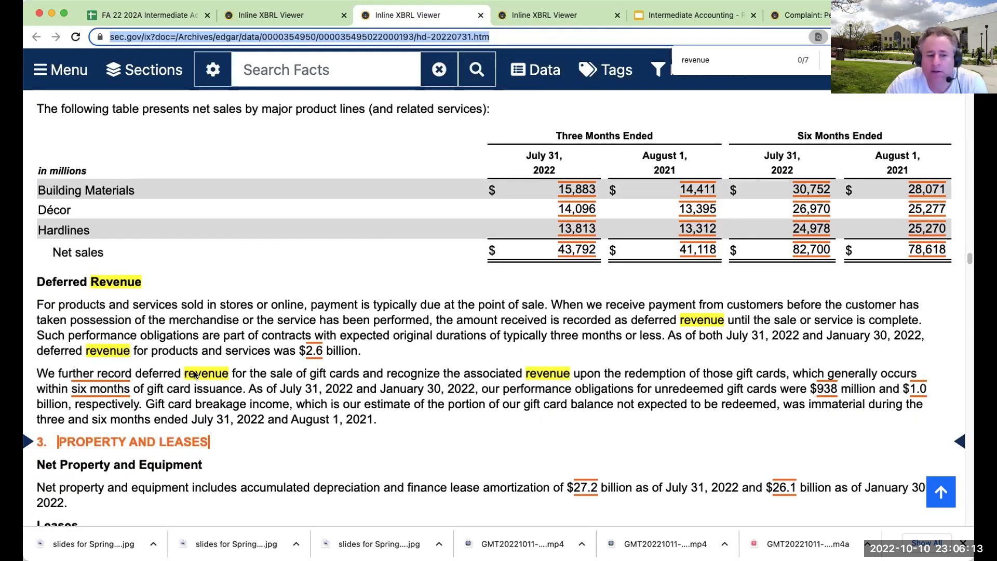
scroll(402, 391, down, 5)
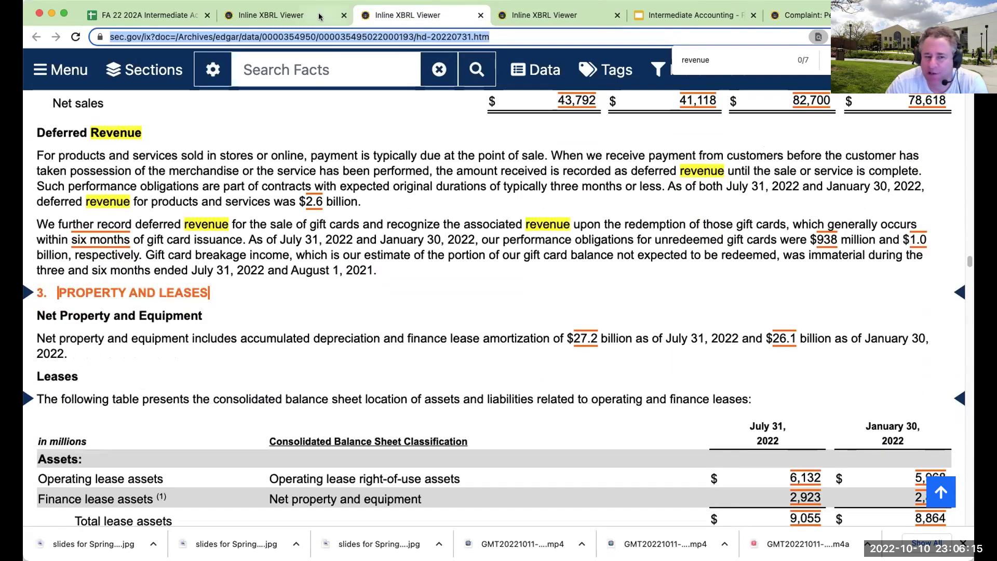
click(293, 15)
- Scroll through the Beazer Homes 10-Q down to its Revenue Recognition note
scroll(329, 211, up, 10)
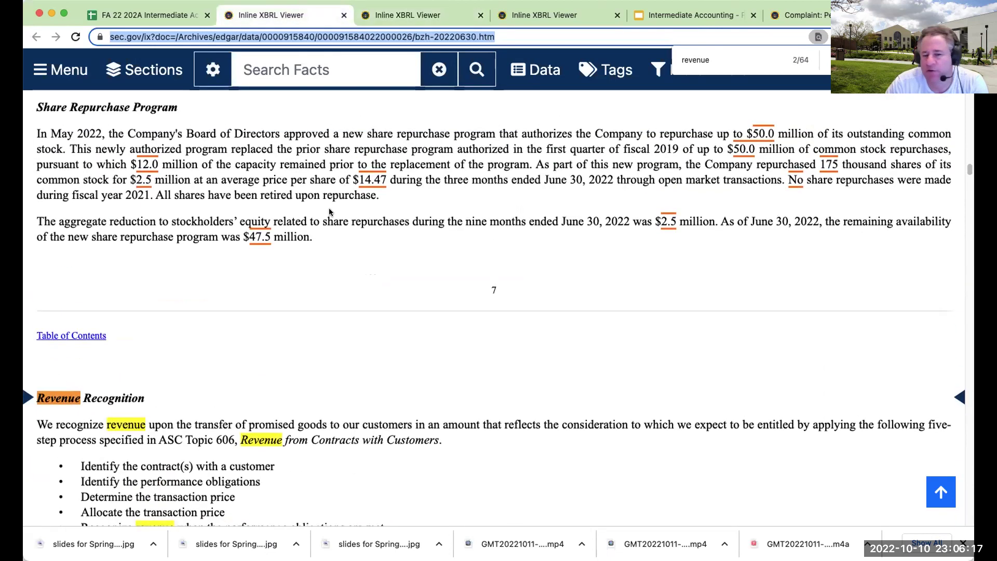
scroll(329, 211, up, 20)
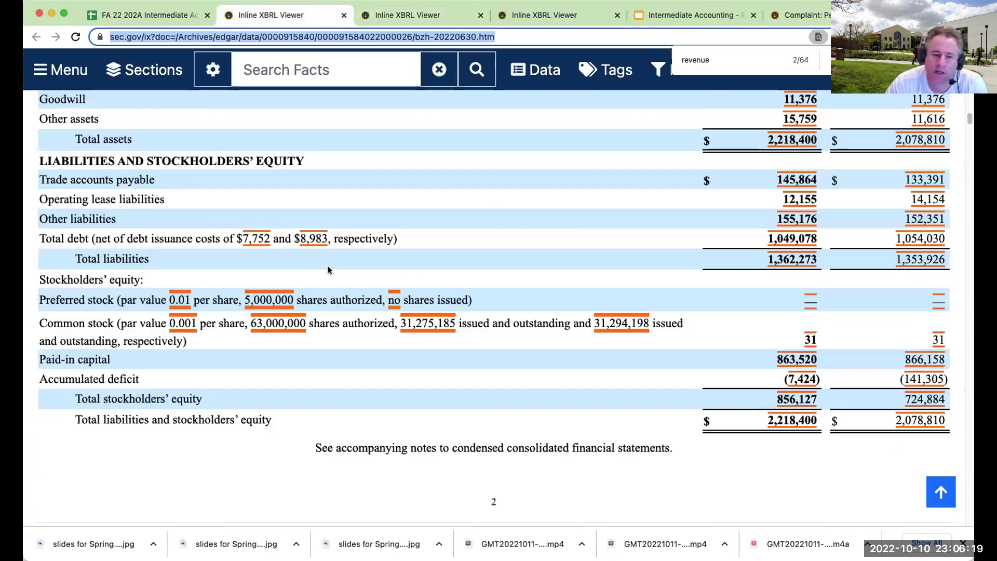
scroll(329, 267, down, 15)
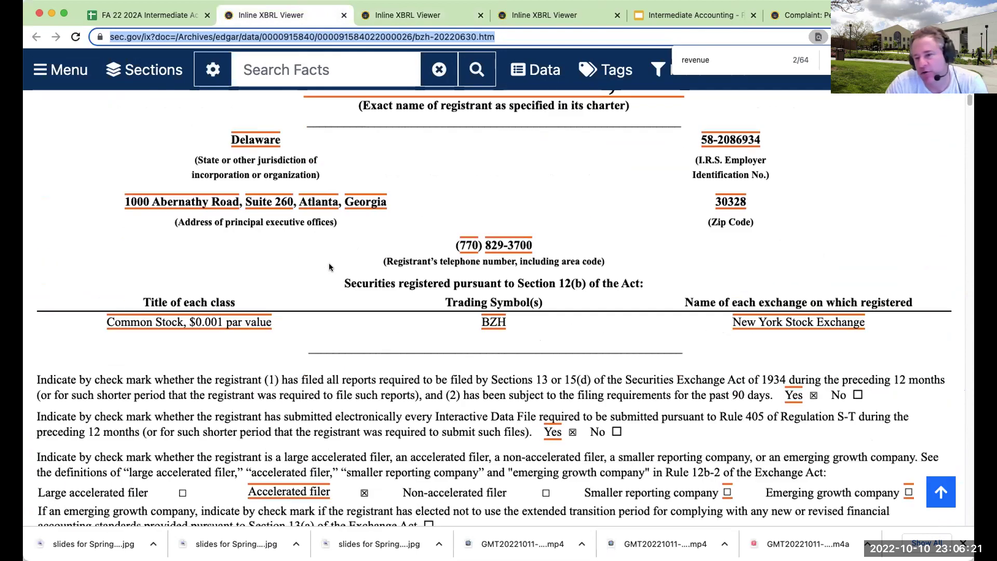
scroll(329, 267, down, 20)
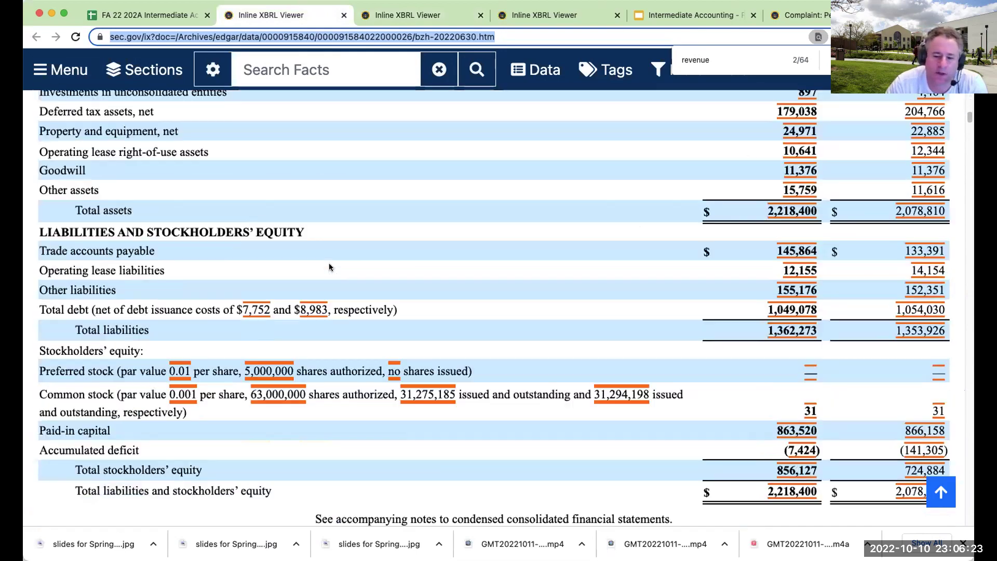
scroll(330, 268, down, 20)
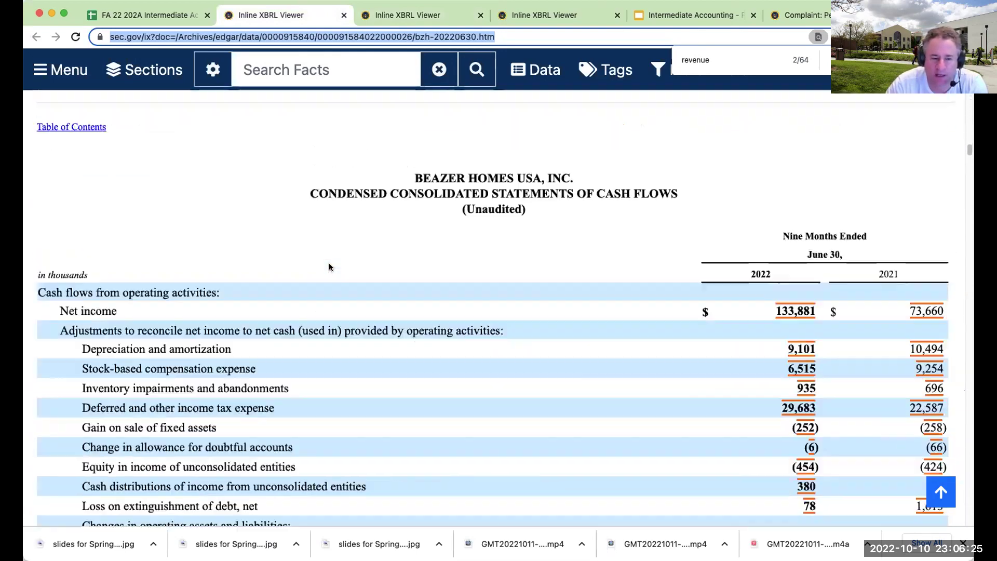
scroll(329, 267, down, 7)
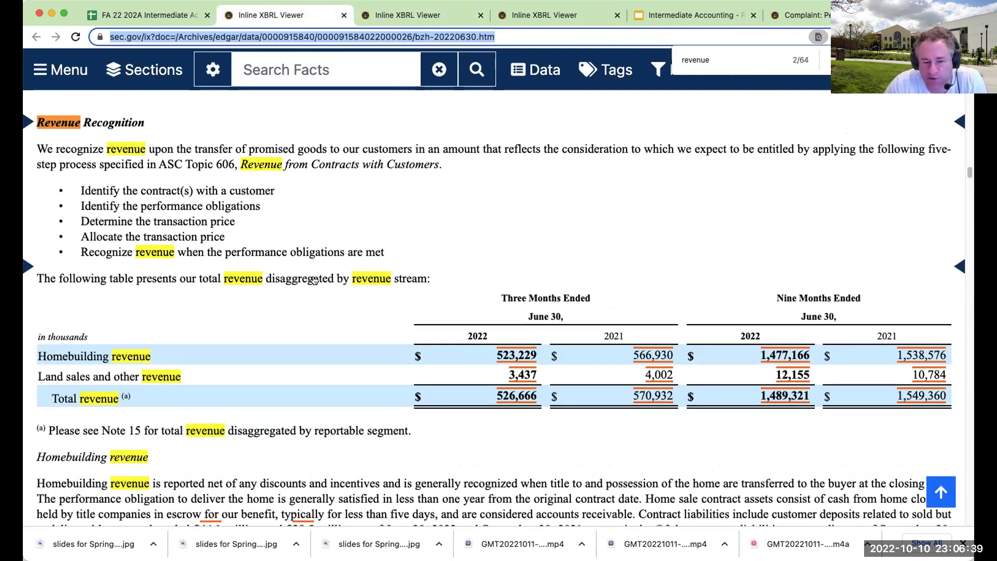
scroll(314, 281, down, 3)
scroll(365, 244, down, 5)
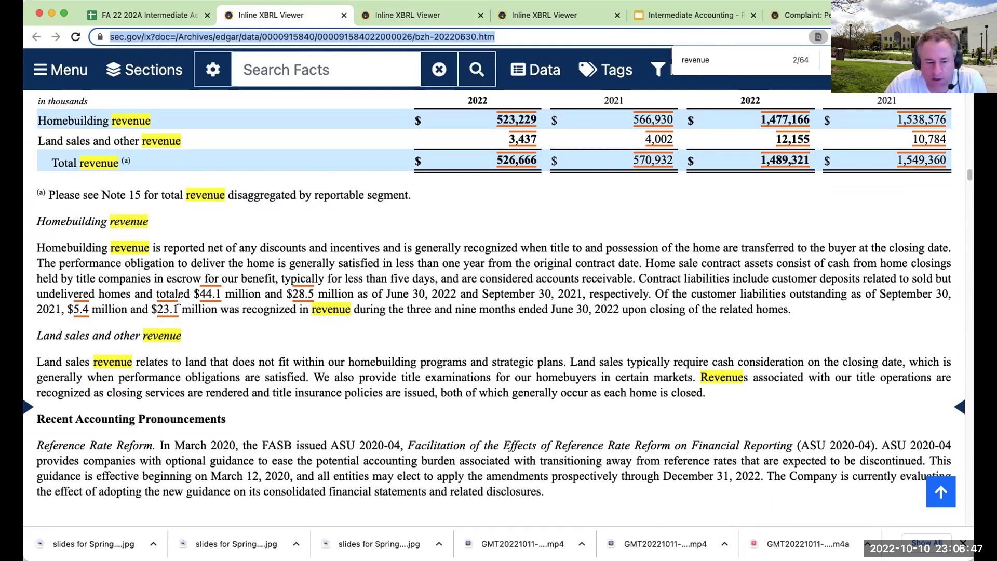
- Return to Beazer's statement of operations showing $526,666 thousand total revenue, closing extra viewer tabs
scroll(179, 300, up, 3)
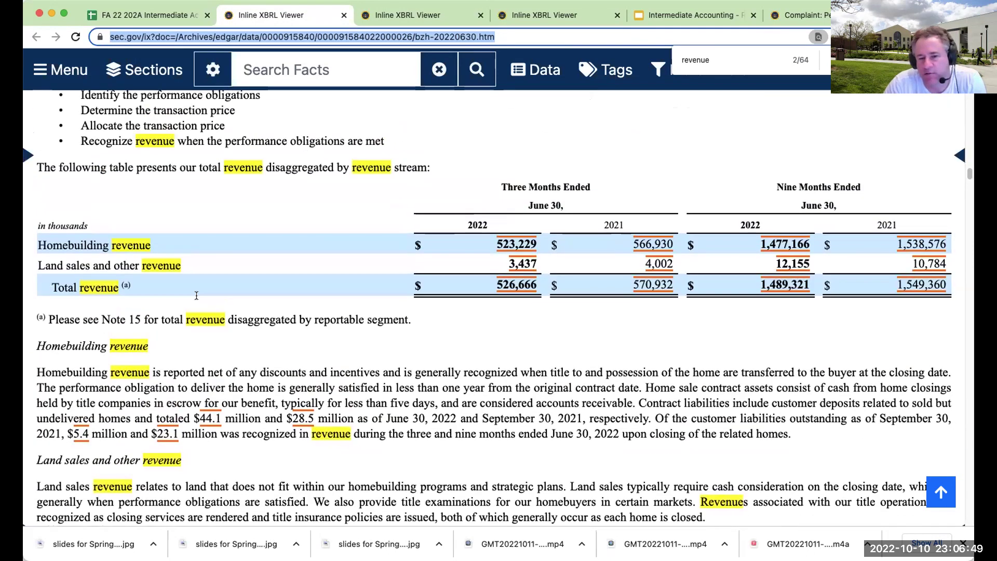
scroll(290, 268, up, 8)
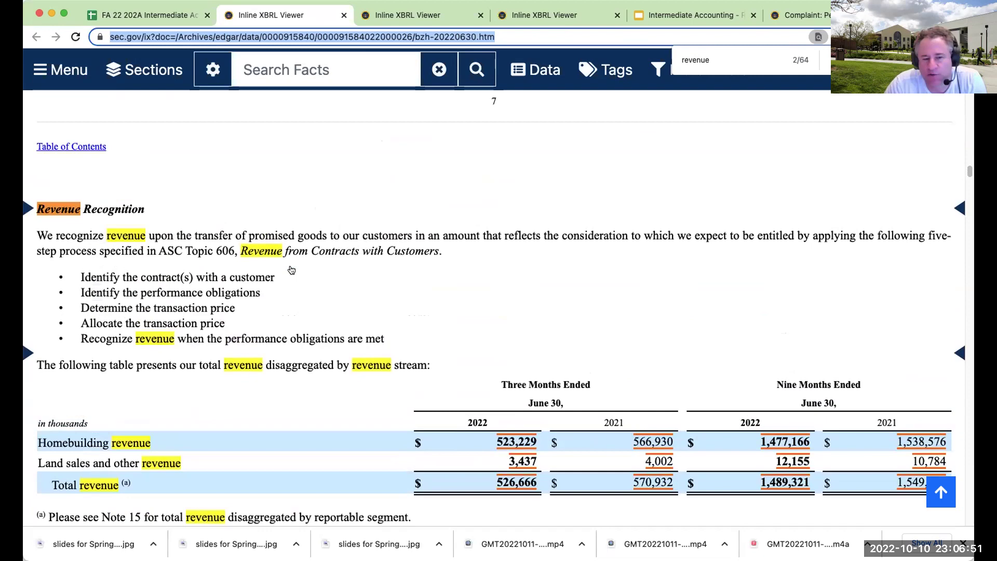
scroll(292, 271, up, 20)
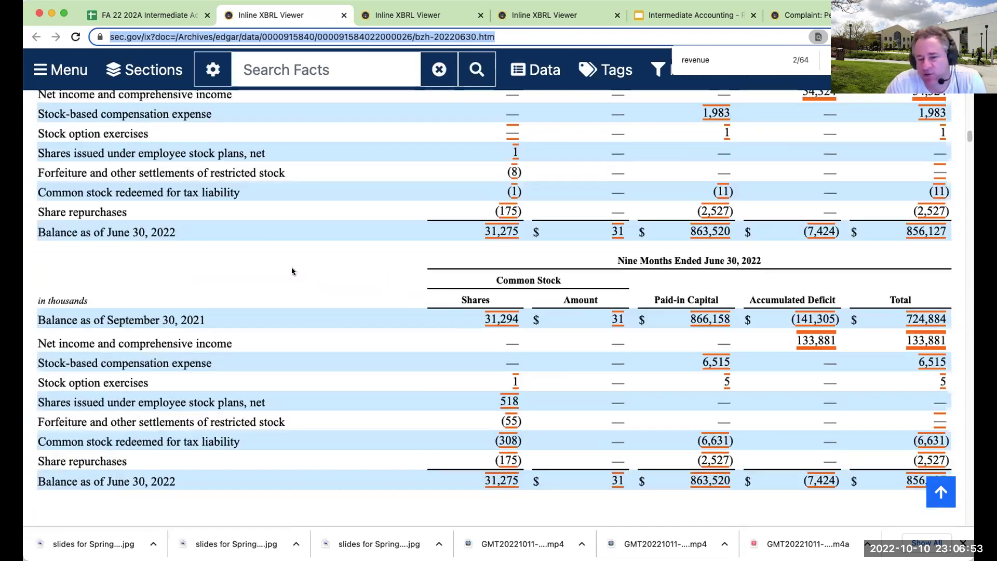
scroll(292, 270, up, 15)
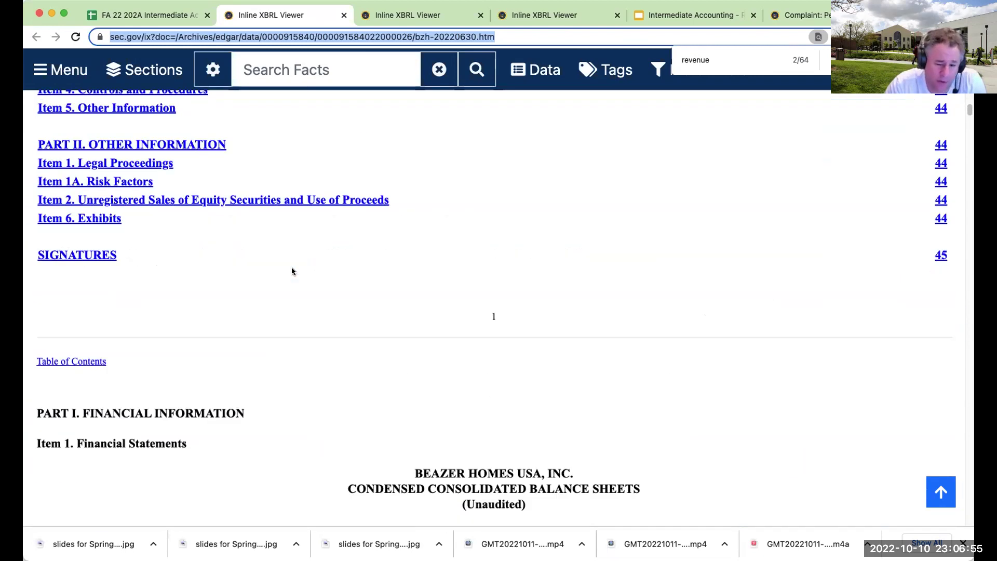
scroll(291, 271, down, 20)
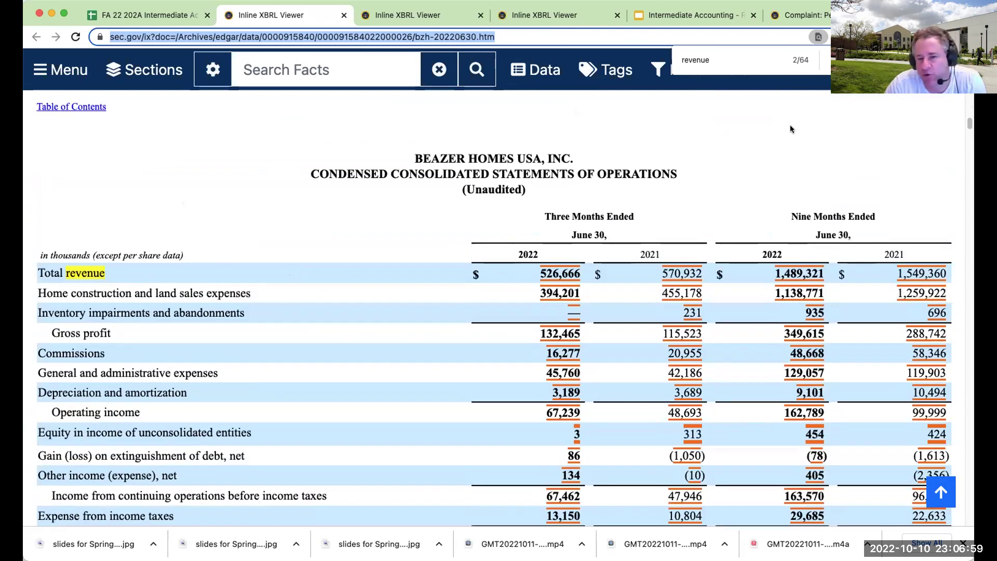
click(343, 15)
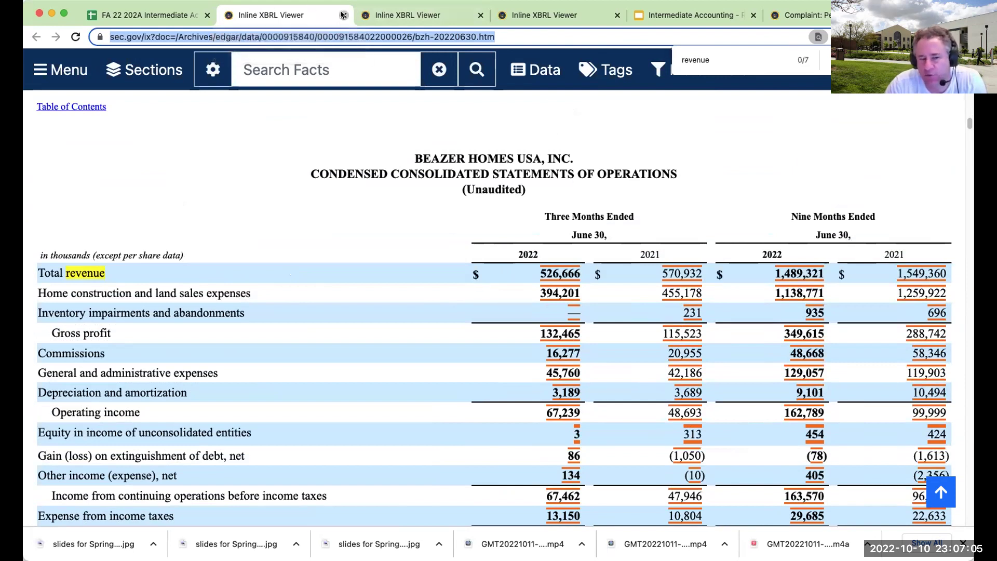
click(343, 14)
- Close the last filing viewer tab and review slides 5 and 6 on working as an auditor
click(343, 15)
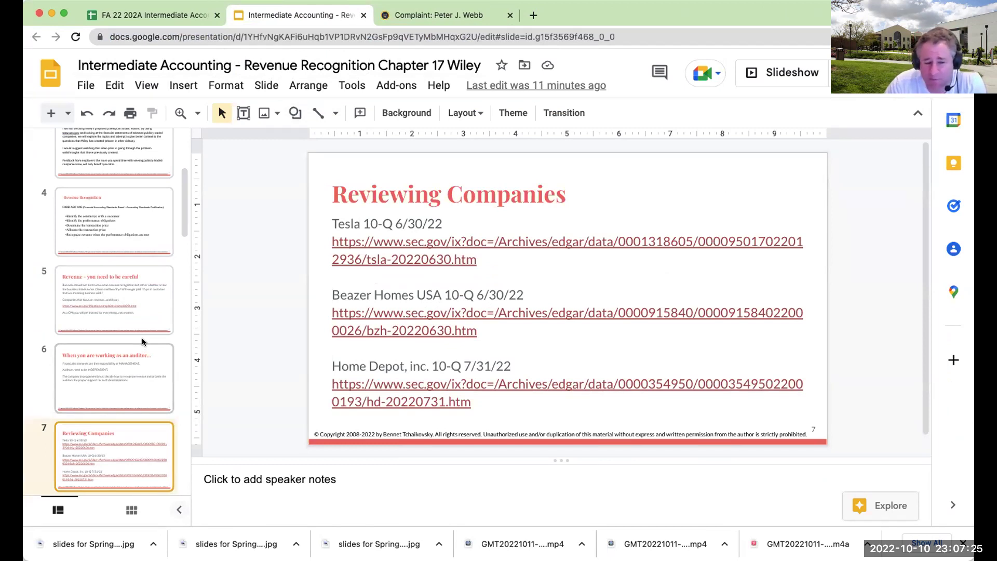
click(136, 354)
click(139, 306)
click(136, 358)
- Show the Reviewing Companies and Types of questions in Revenue Recognition slides, then close the complaint document
scroll(128, 344, down, 2)
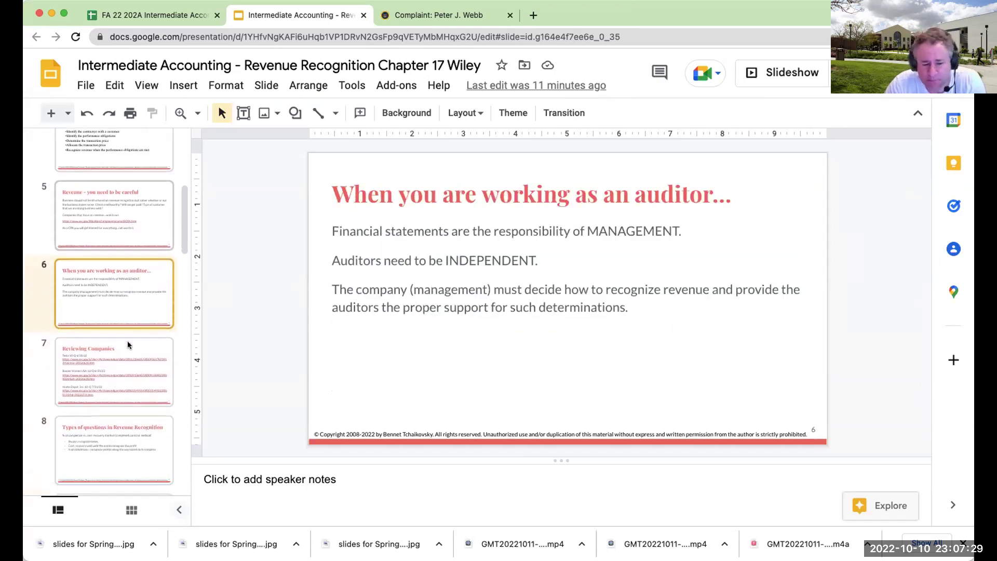
click(127, 345)
scroll(127, 345, down, 1)
click(134, 419)
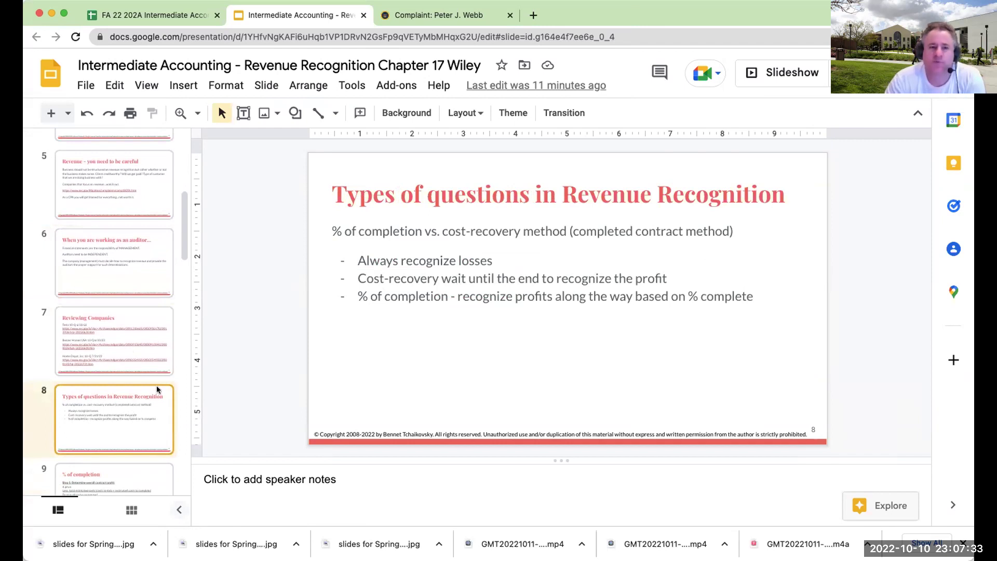
click(510, 16)
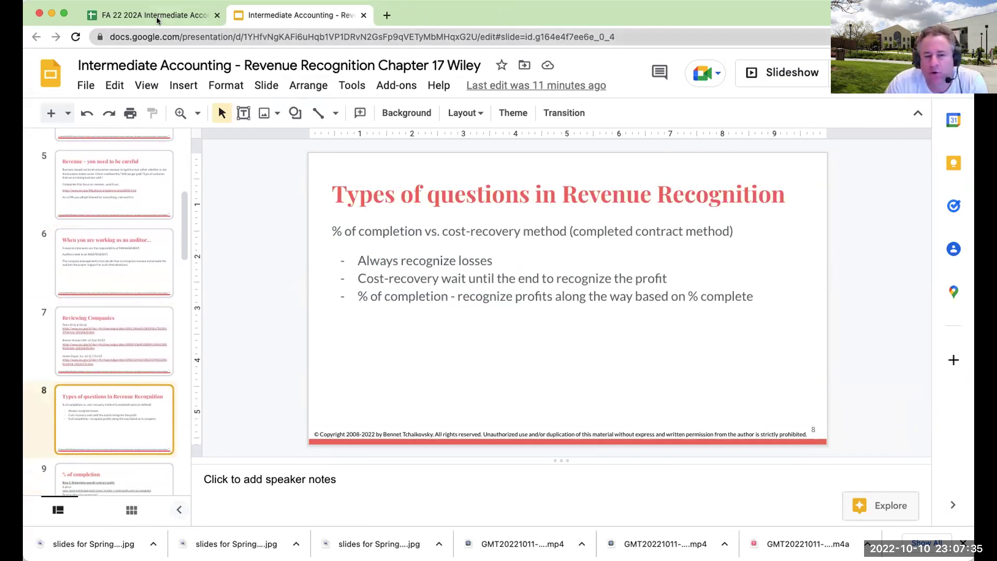
click(129, 18)
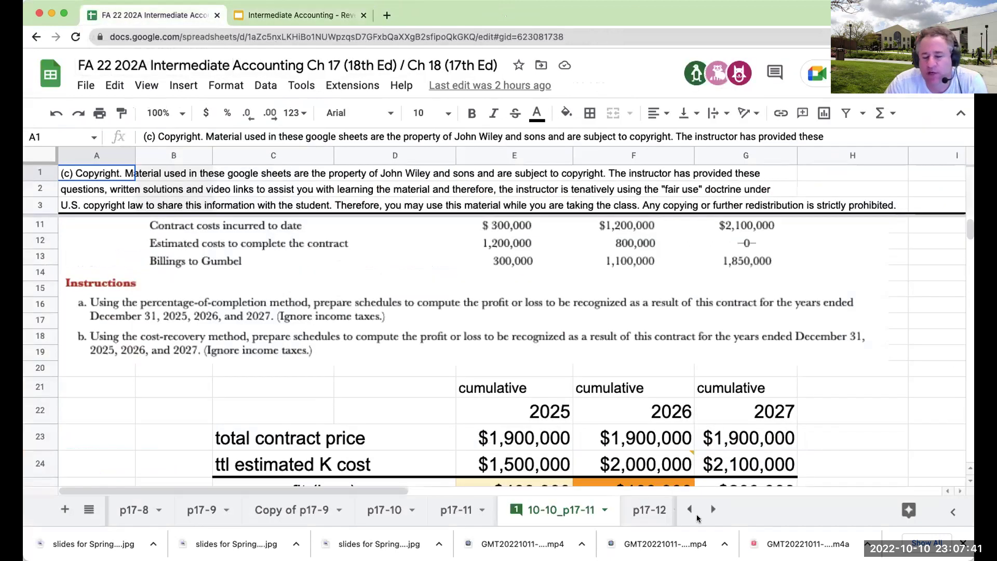
- Open the e17-10_17-11 sheet via Chapter Overviews and hide the menus with Ctrl+Shift+F
click(689, 511)
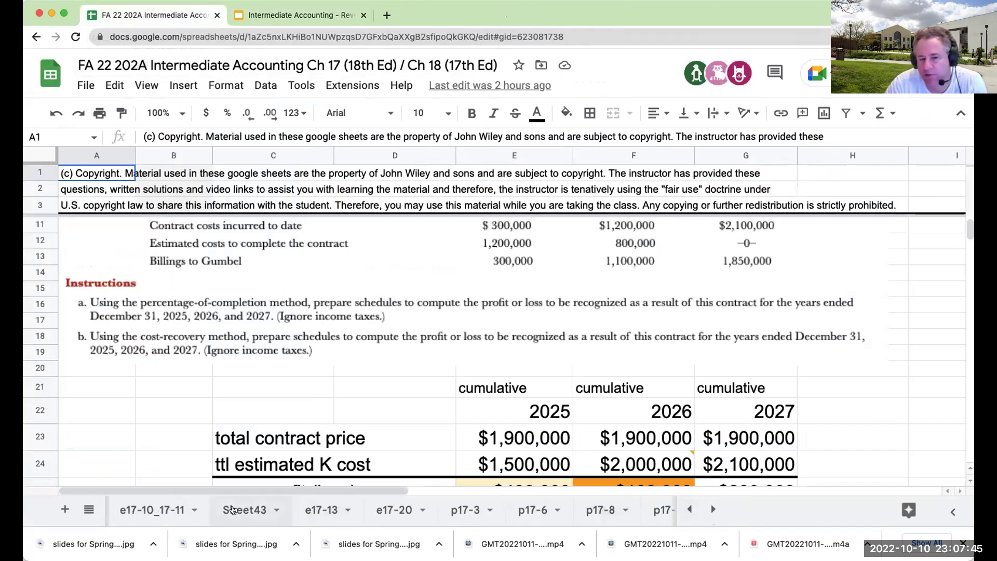
click(689, 510)
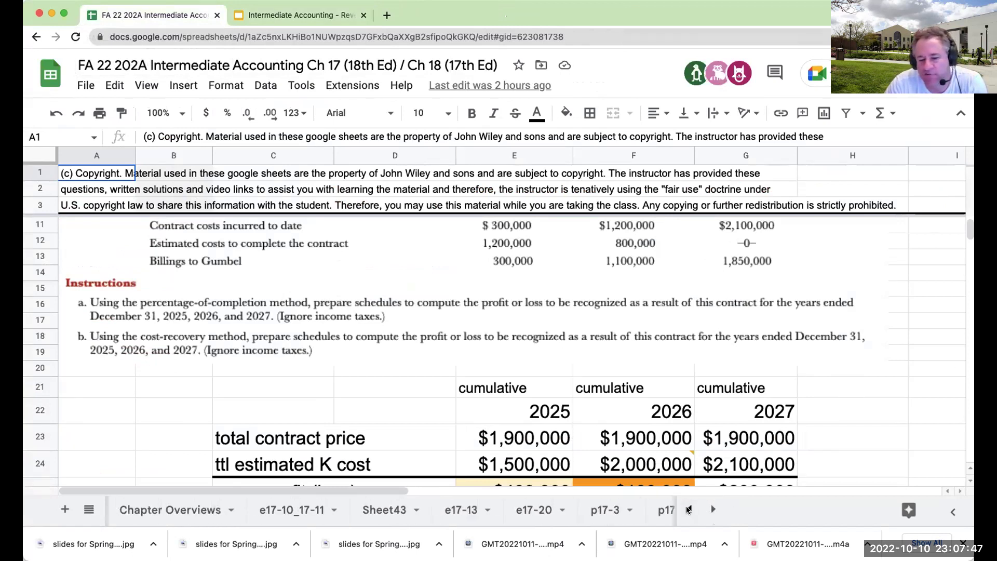
scroll(543, 428, up, 3)
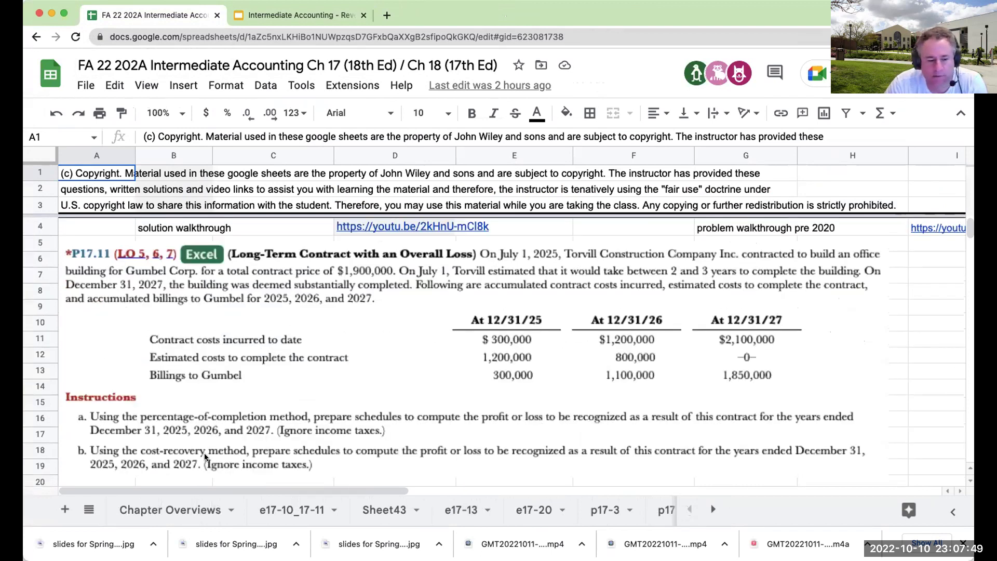
click(171, 509)
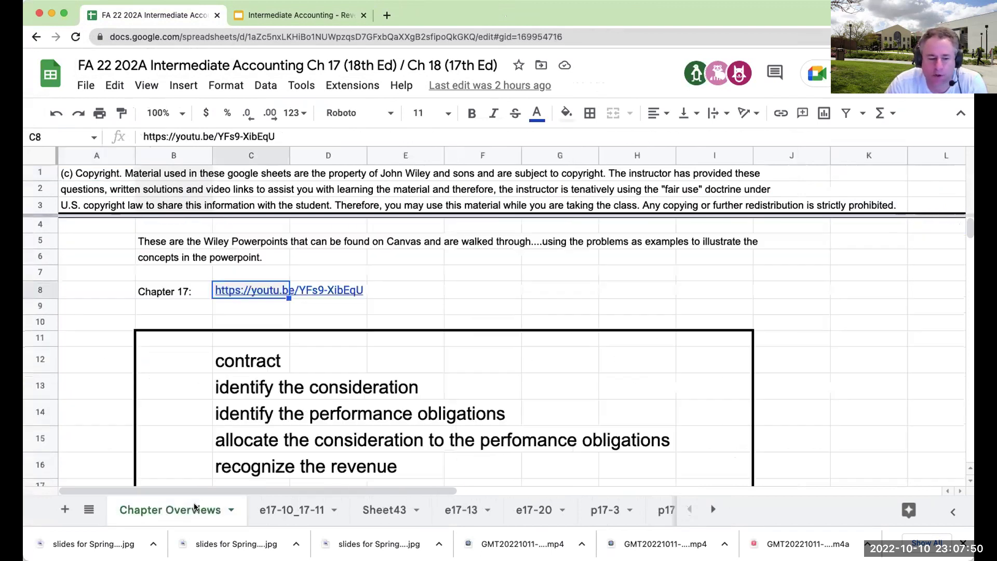
click(271, 513)
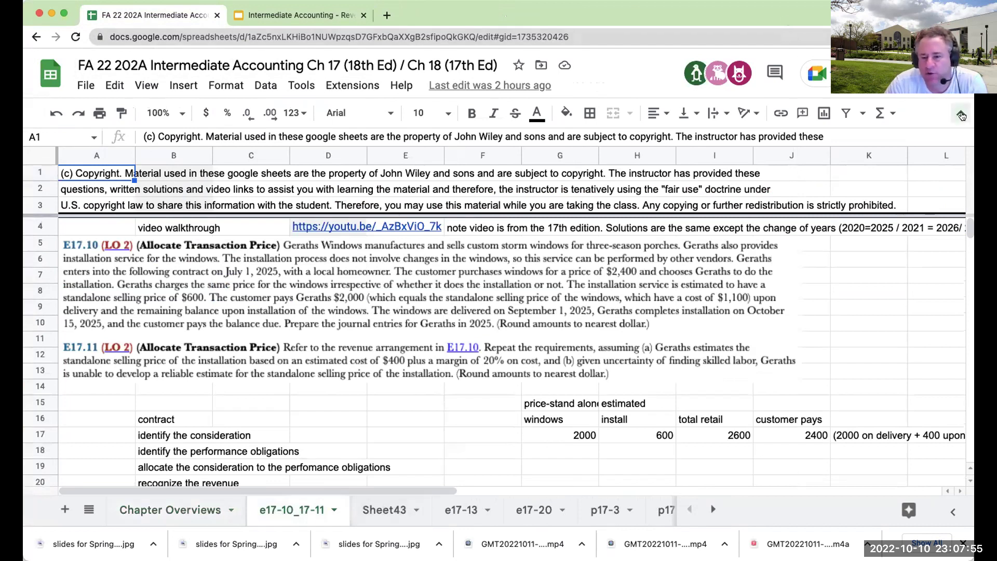
key(ctrl+shift+f)
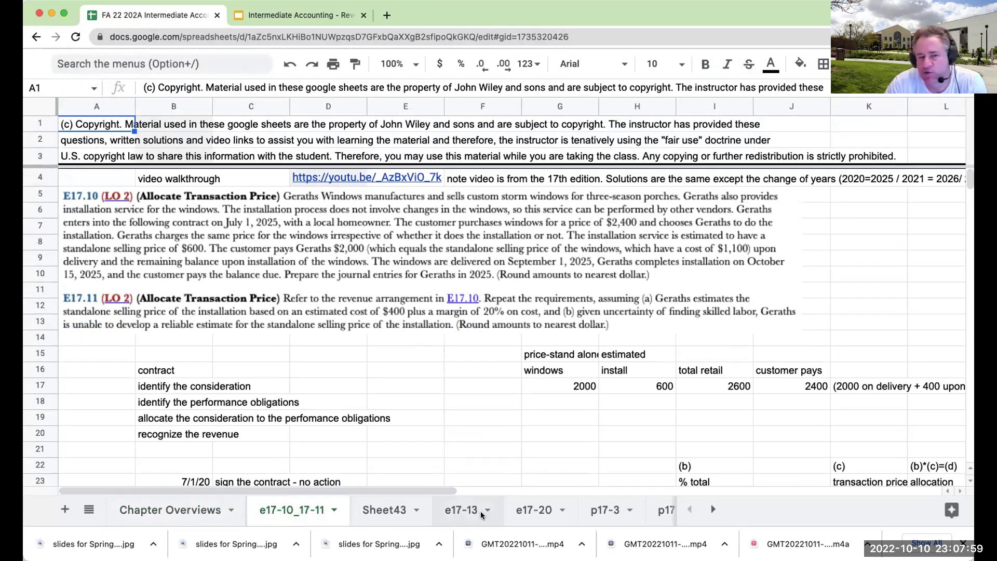
click(276, 13)
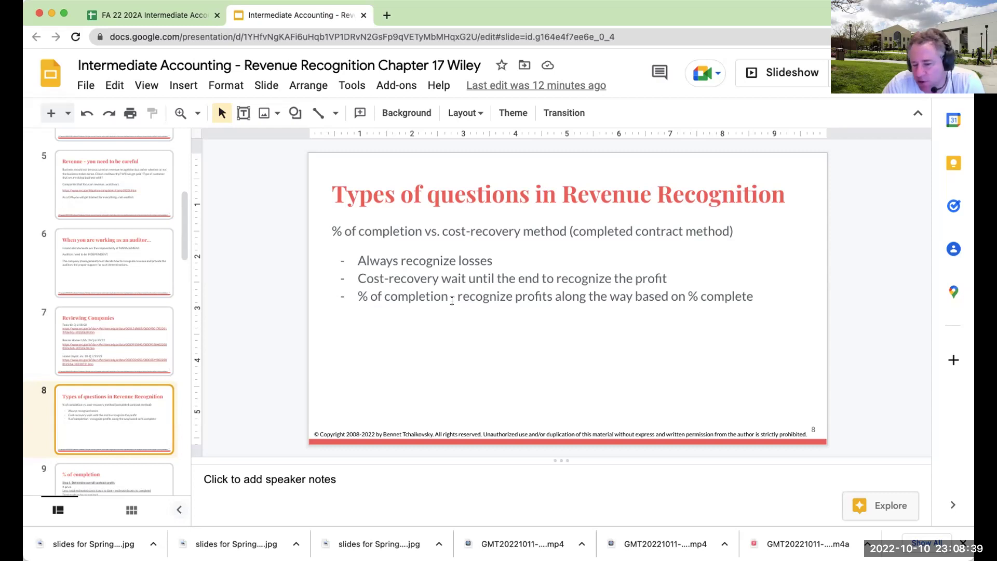
- Show slide 9's % of completion steps, then return to the workbook's later problem sheets
scroll(144, 316, down, 3)
click(145, 398)
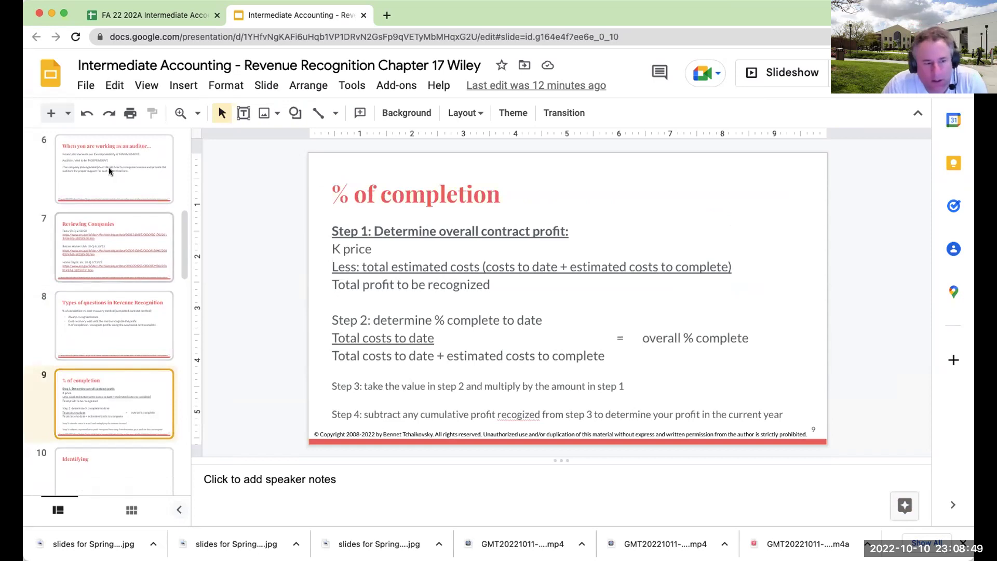
click(127, 16)
click(714, 509)
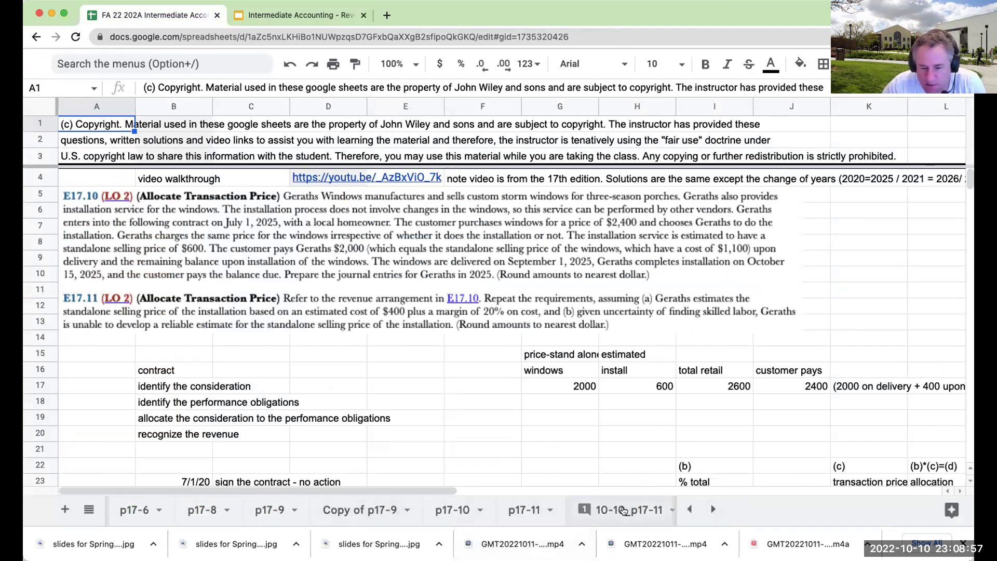
- Open the 10-10_p17-11 sheet and check the 2025 gross profit formula in E25
click(623, 511)
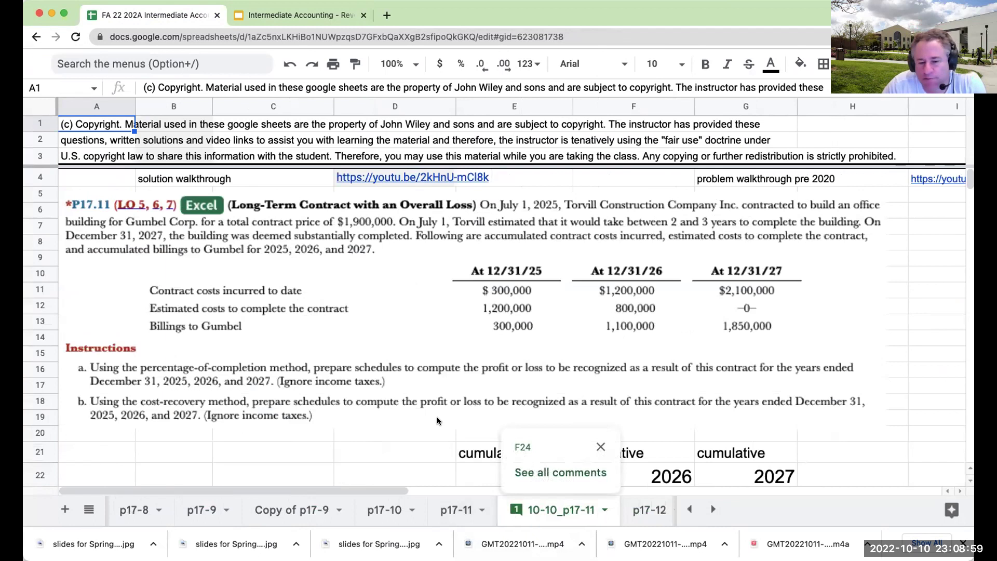
scroll(437, 421, down, 3)
scroll(438, 421, down, 3)
scroll(437, 419, up, 2)
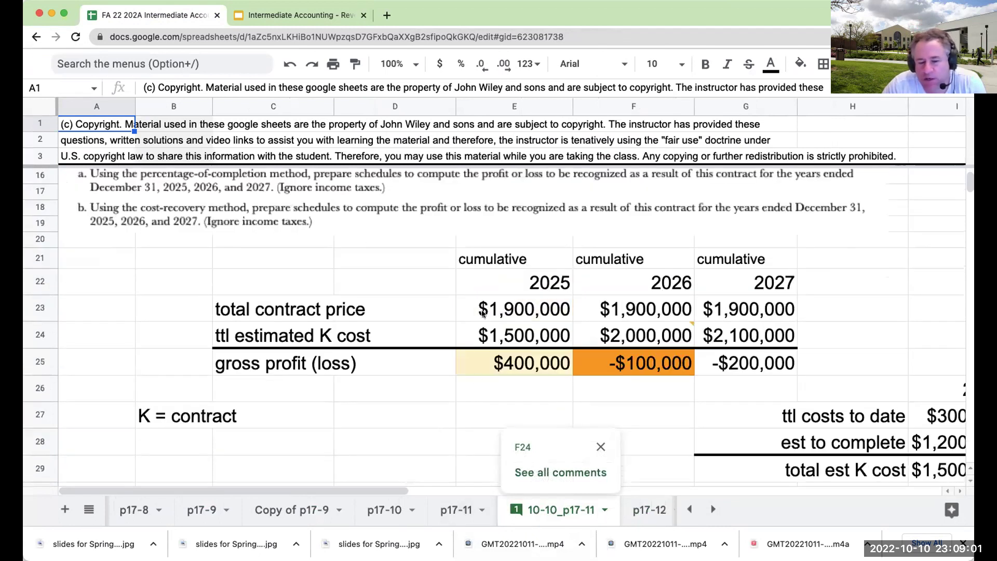
click(507, 365)
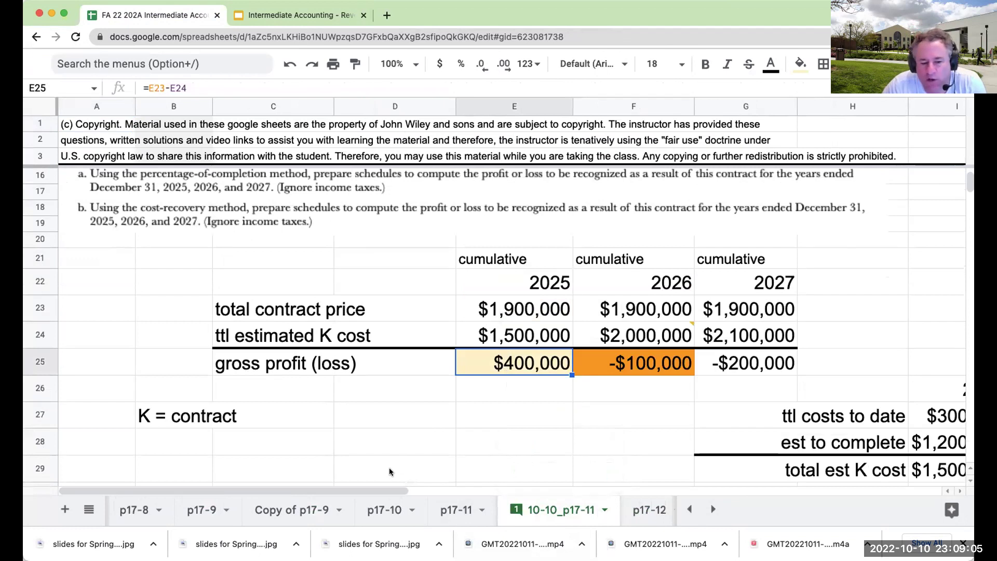
scroll(494, 379, up, 4)
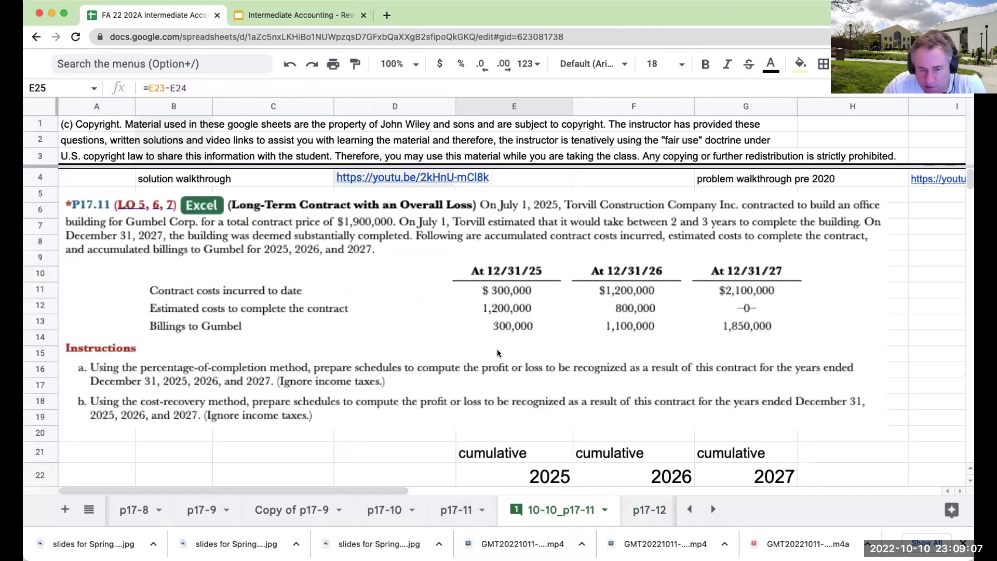
scroll(587, 318, down, 3)
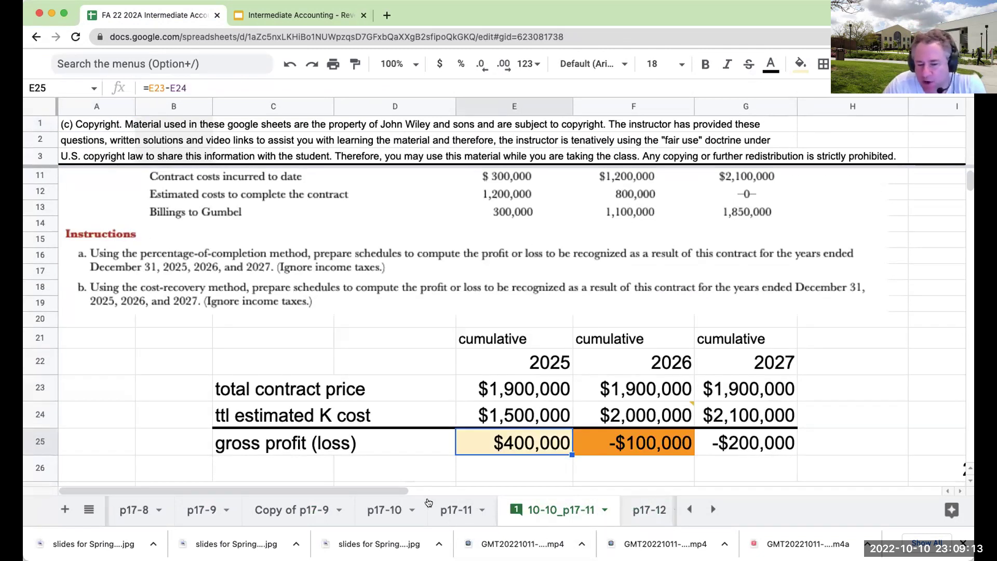
scroll(530, 490, right, 5)
scroll(608, 495, left, 2)
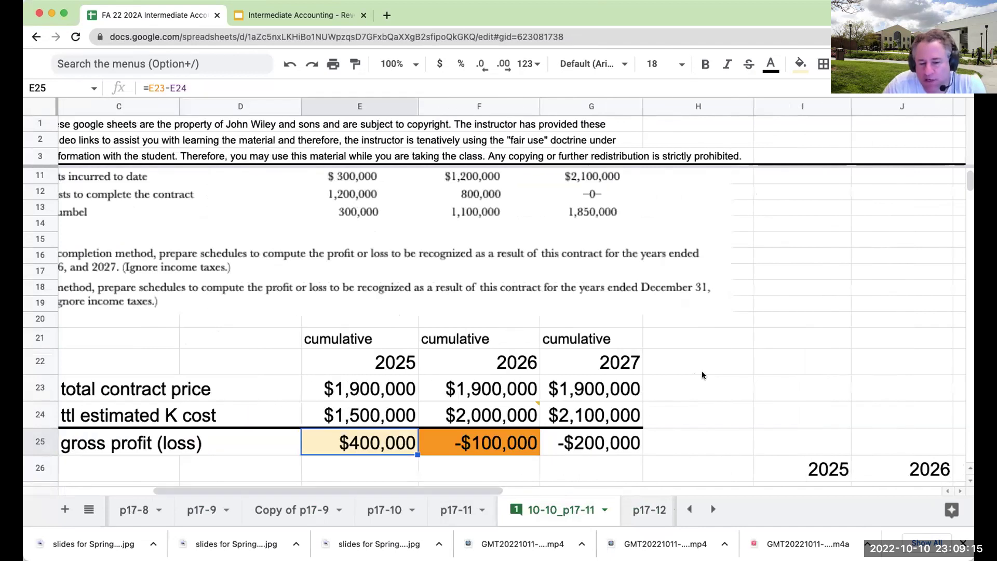
scroll(363, 250, down, 5)
scroll(696, 338, down, 2)
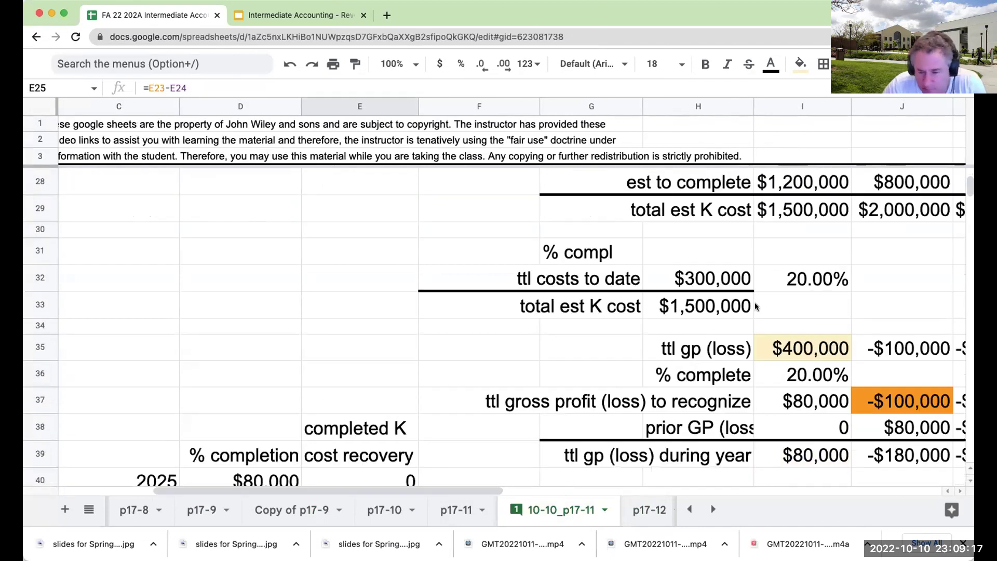
scroll(757, 308, up, 2)
- Trace the 2025 costs to date, cost to complete, total estimated cost and percent-complete formulas
click(800, 237)
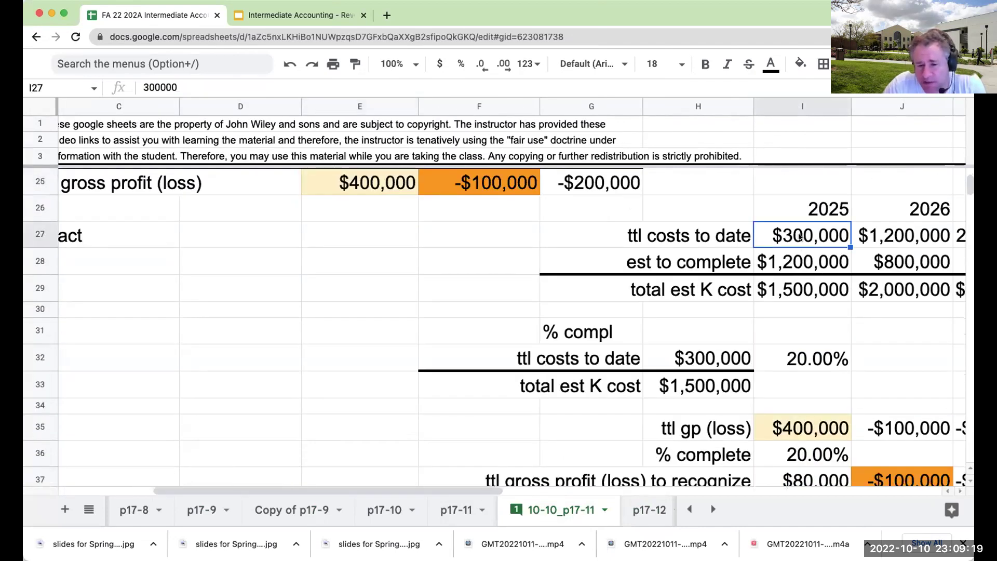
click(798, 274)
click(791, 296)
click(795, 253)
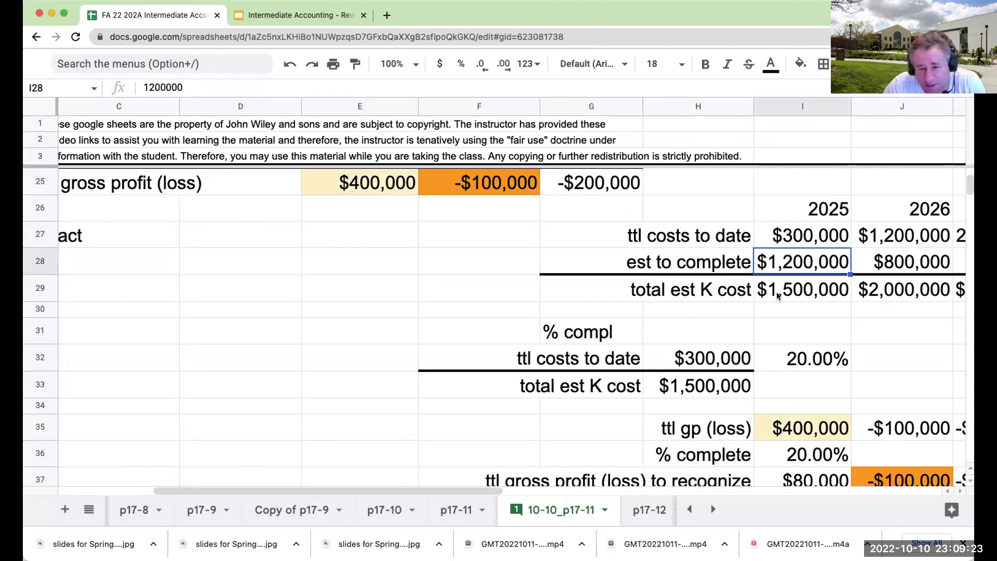
click(787, 365)
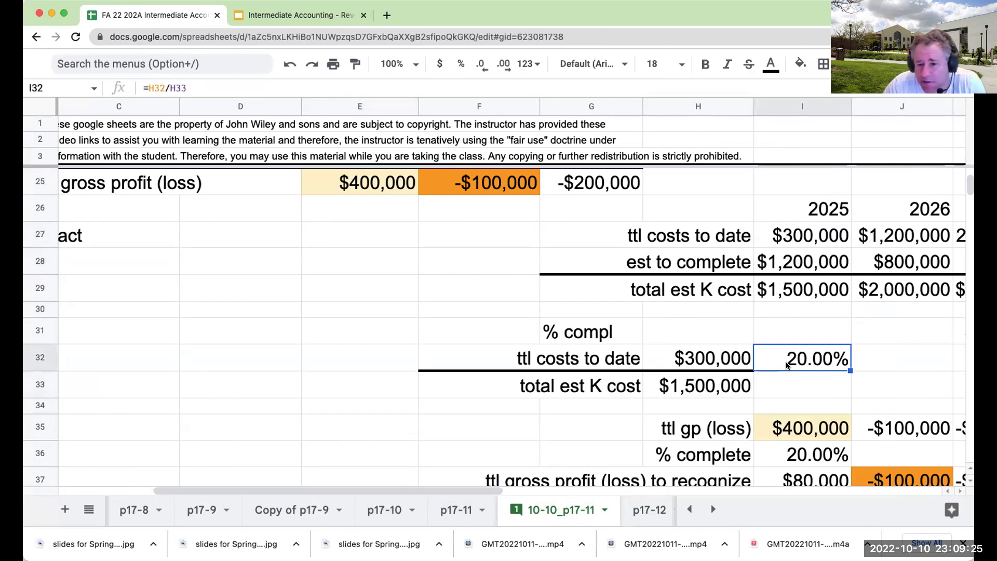
scroll(787, 363, down, 2)
click(785, 395)
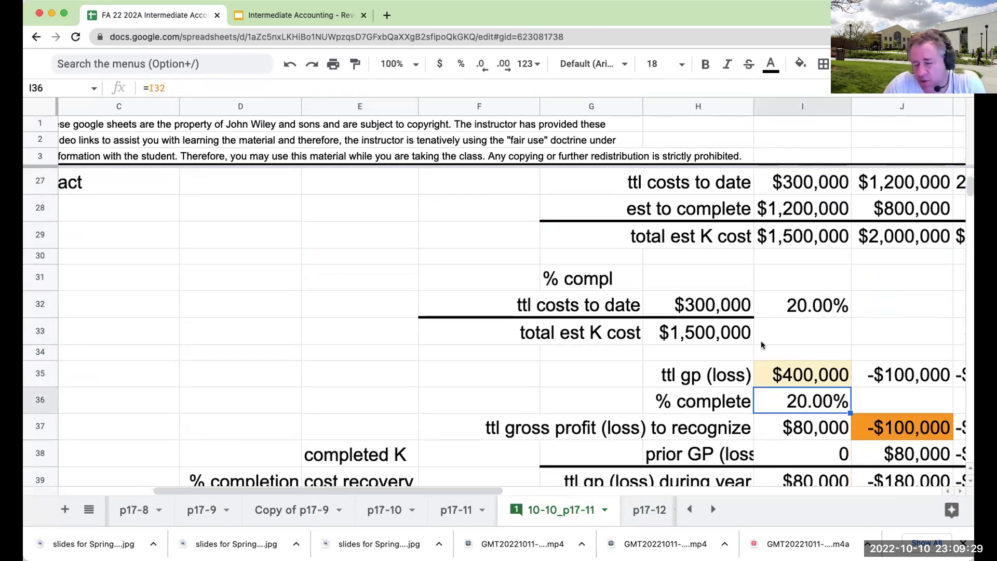
scroll(761, 341, down, 4)
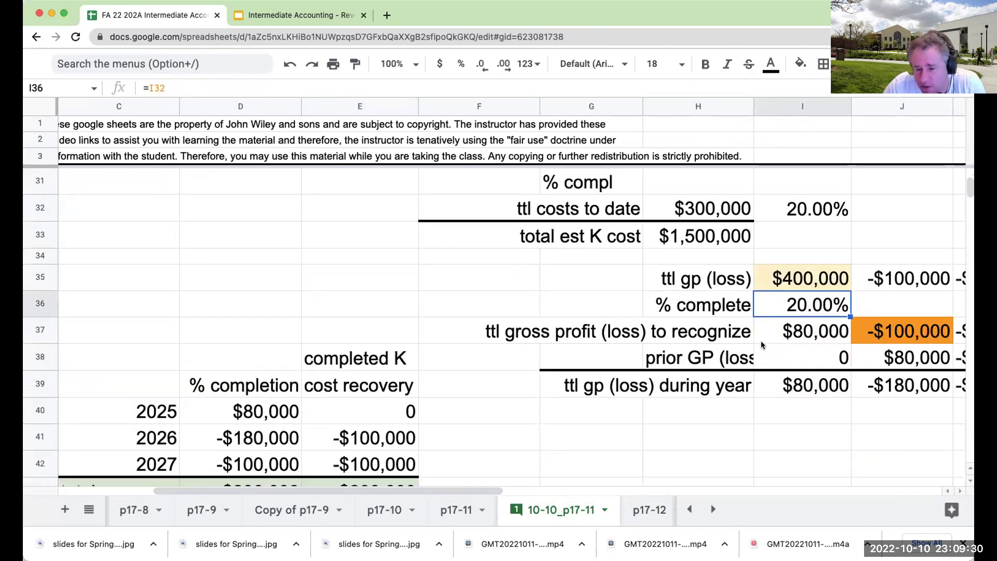
click(300, 505)
scroll(447, 397, down, 8)
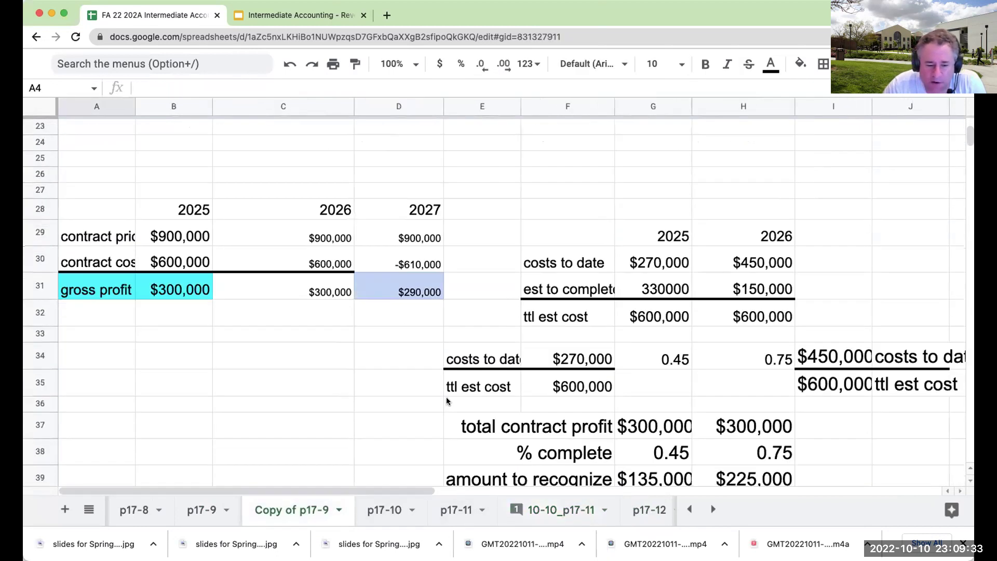
scroll(447, 397, down, 3)
click(661, 300)
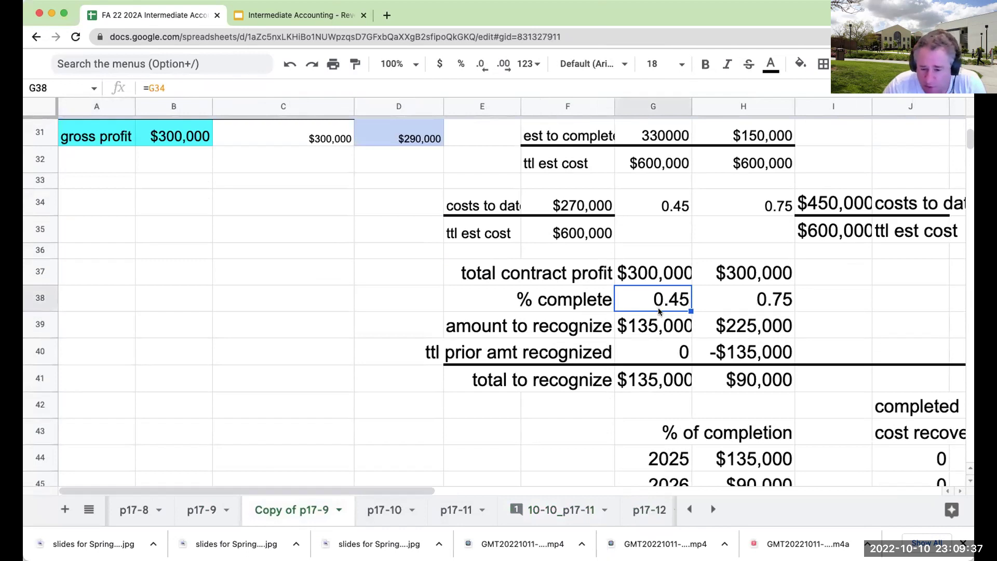
scroll(690, 304, down, 3)
scroll(738, 286, up, 2)
drag(425, 491, 507, 496)
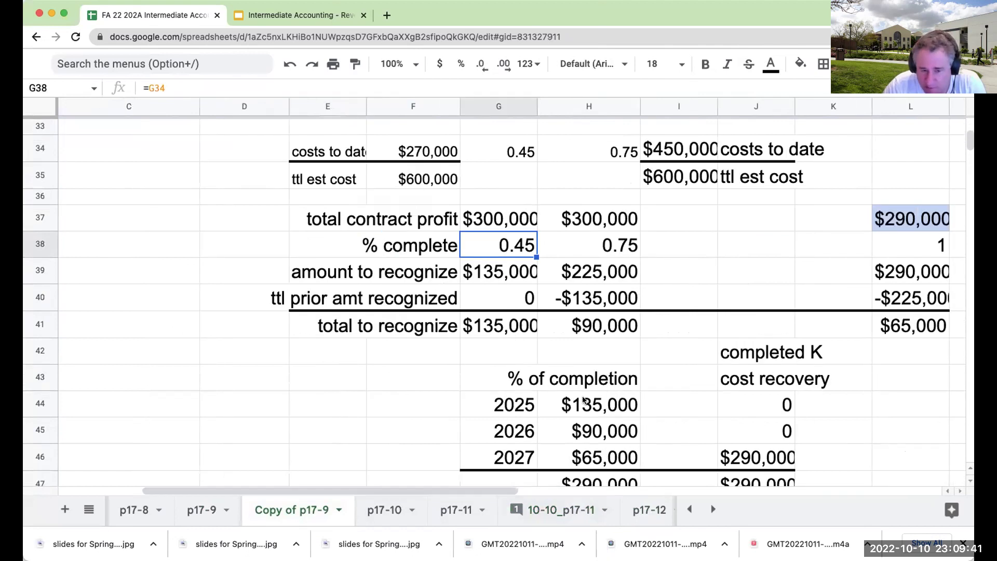
click(606, 257)
click(519, 242)
click(597, 243)
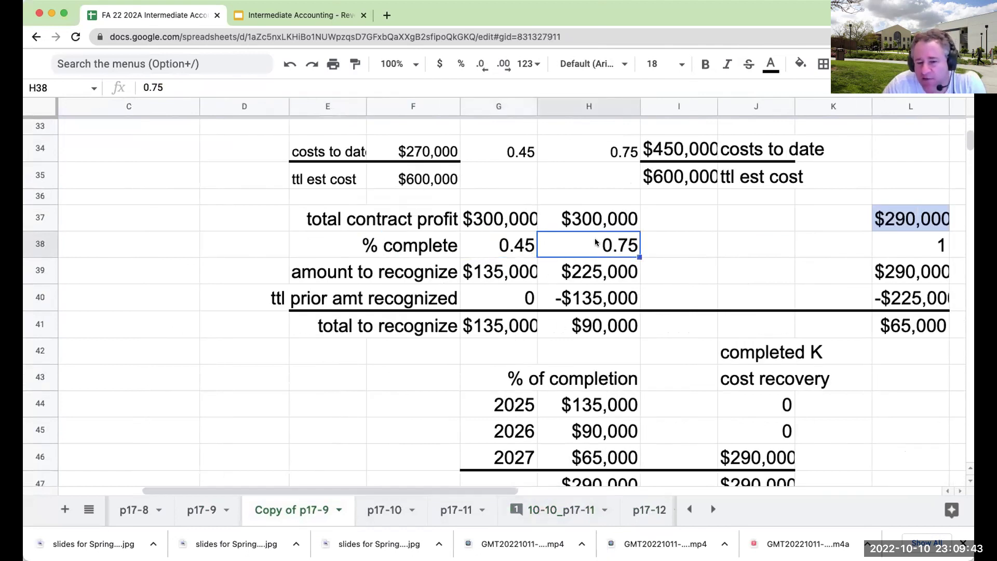
click(502, 245)
click(606, 245)
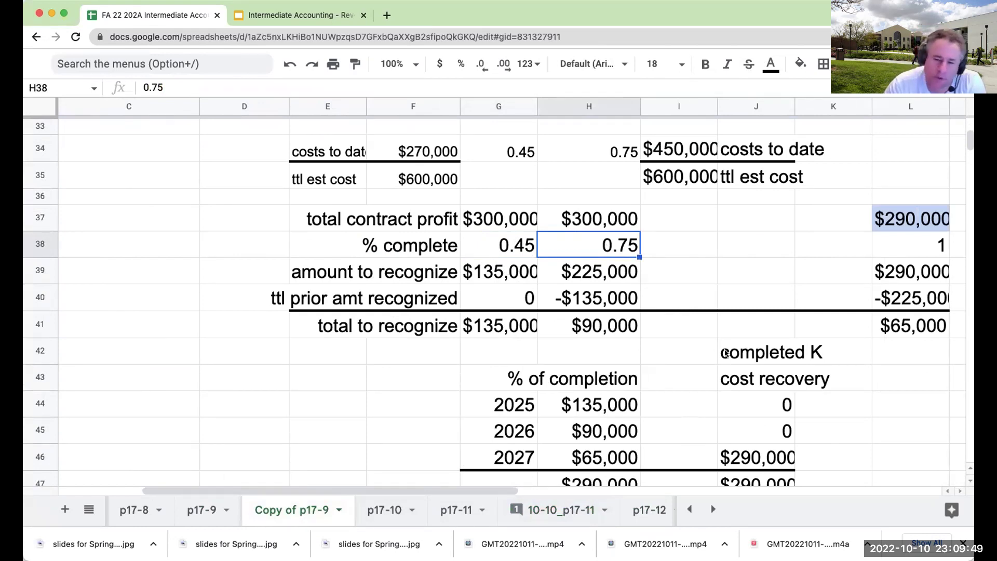
scroll(627, 361, down, 3)
scroll(626, 362, up, 1)
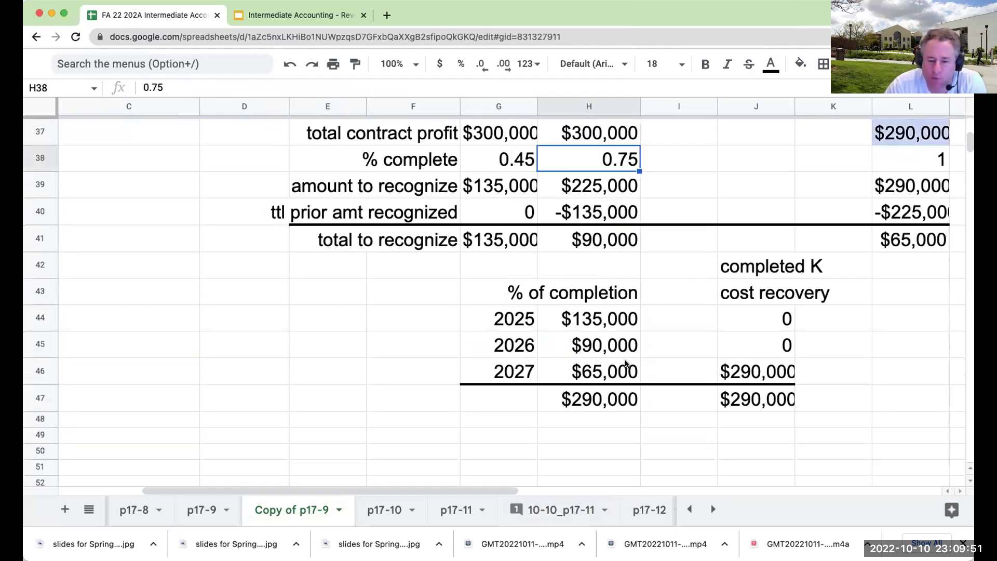
drag(431, 258, 825, 415)
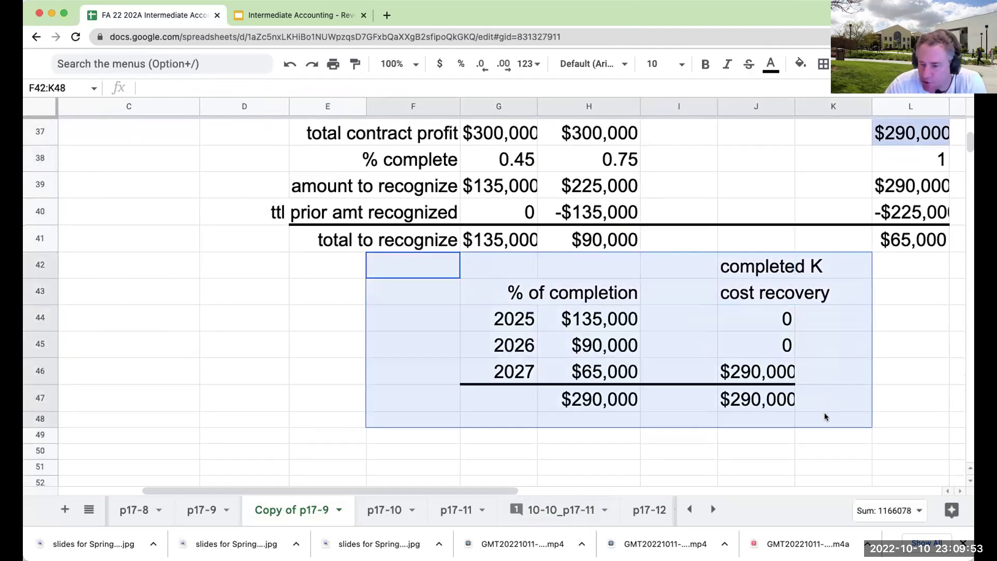
click(618, 313)
key(Down)
key(Down)
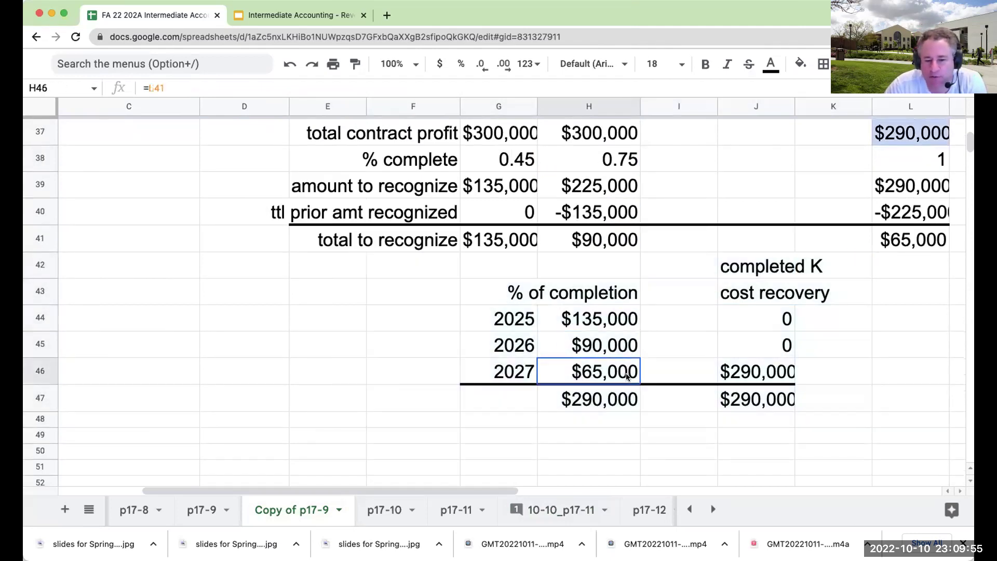
scroll(481, 374, up, 8)
click(285, 431)
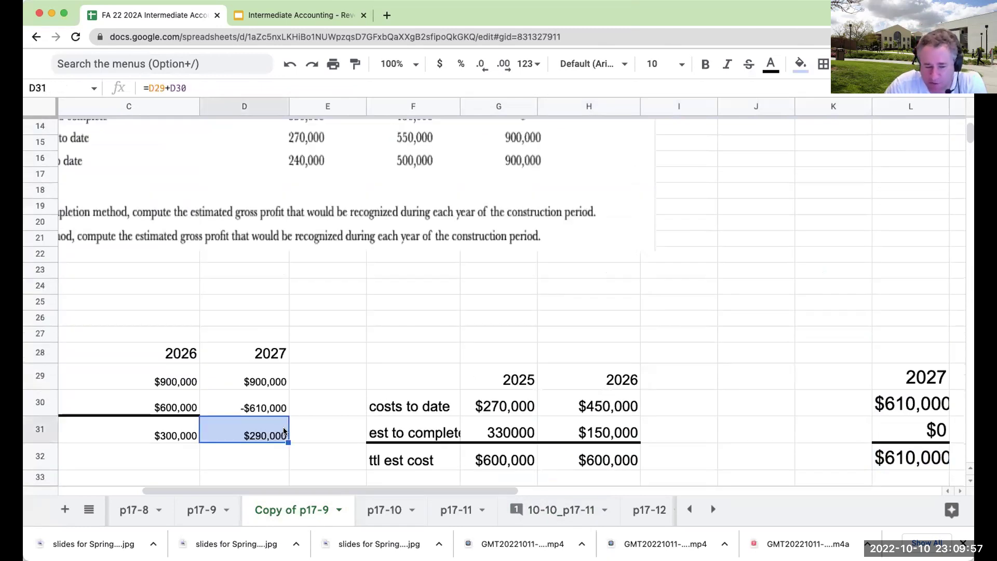
scroll(473, 388, down, 7)
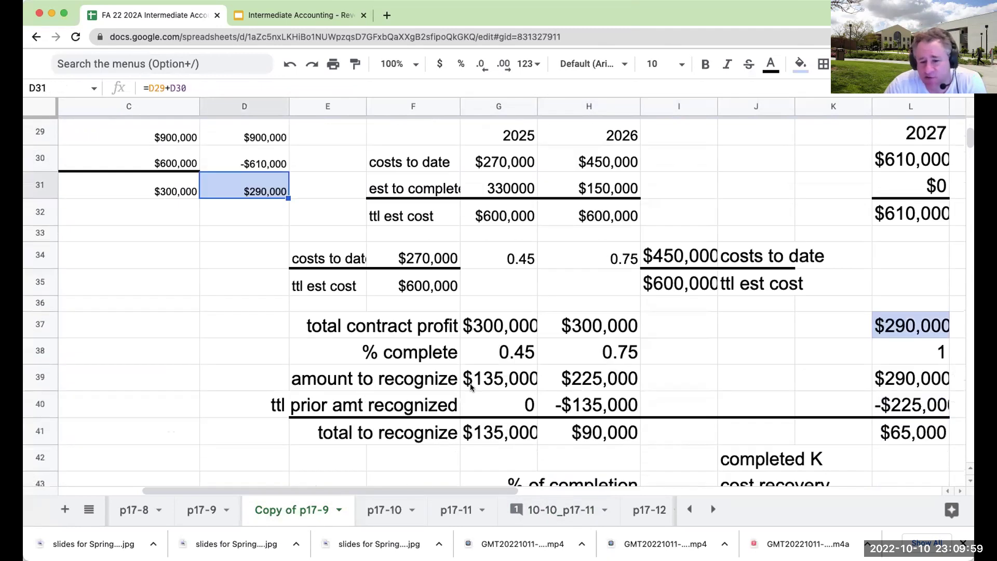
click(576, 368)
click(580, 399)
click(581, 418)
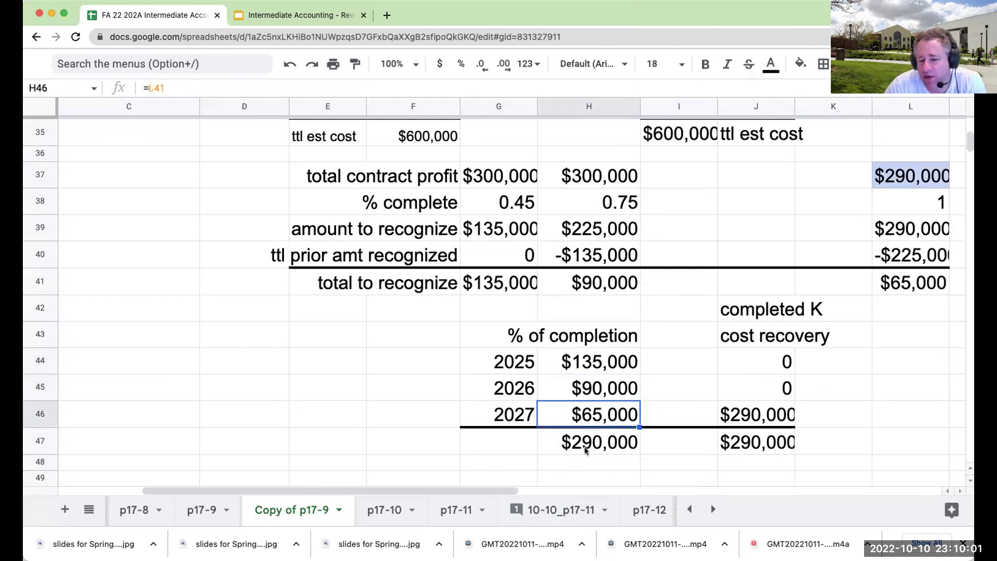
click(585, 448)
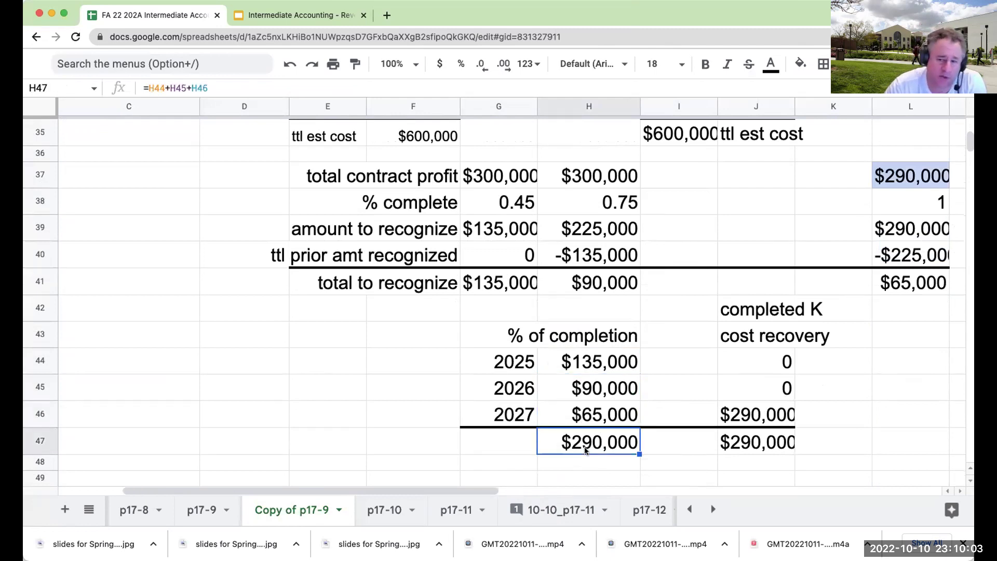
click(710, 509)
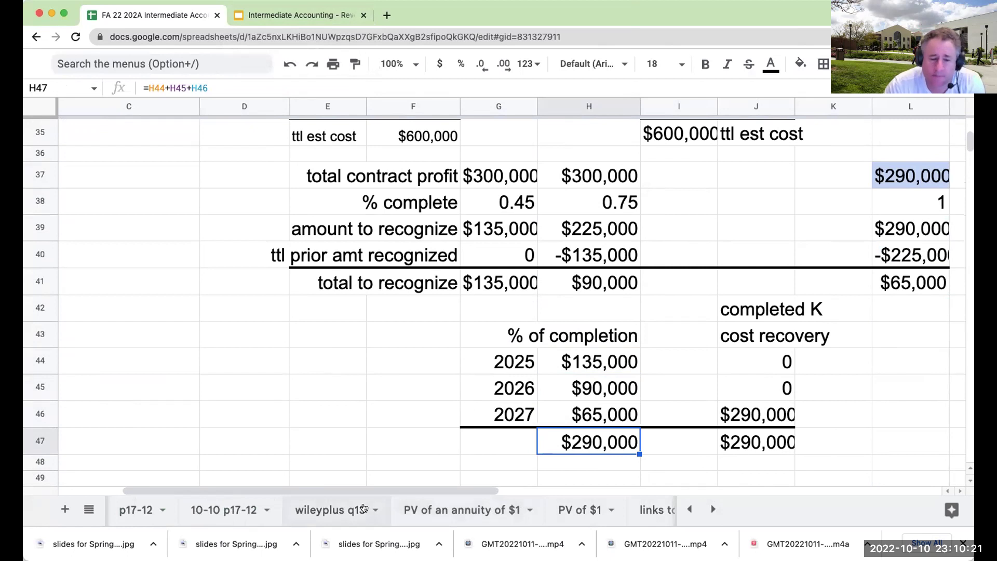
- Read problem P17.12 on Amigos Burrito's $120,000 initial franchise fee, then return to the slides
click(138, 508)
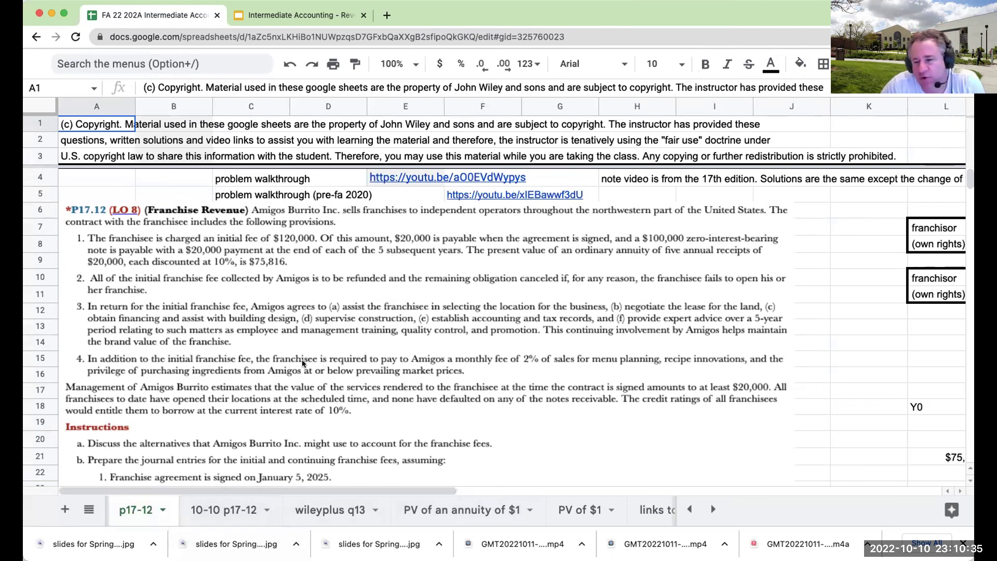
scroll(283, 372, down, 5)
scroll(283, 372, up, 5)
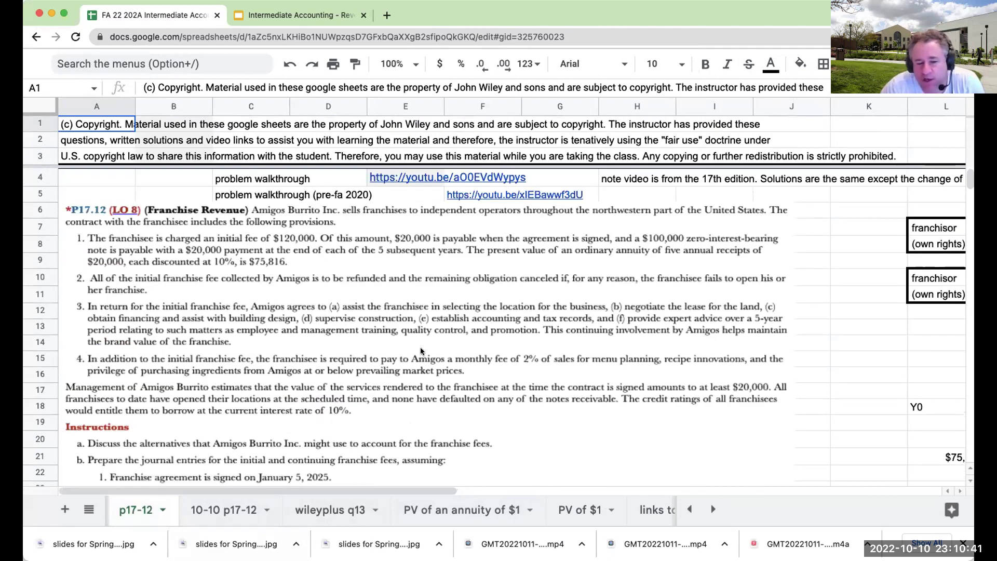
click(290, 13)
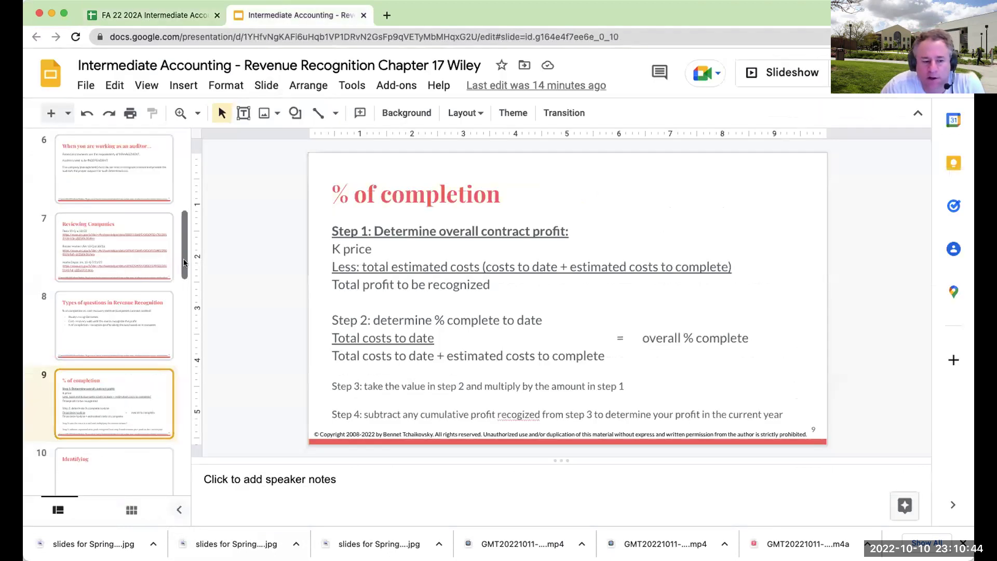
- Page through slides 1–4 to the ASC 606 five-step slide, then return to the spreadsheet
click(107, 467)
scroll(85, 356, up, 10)
click(90, 262)
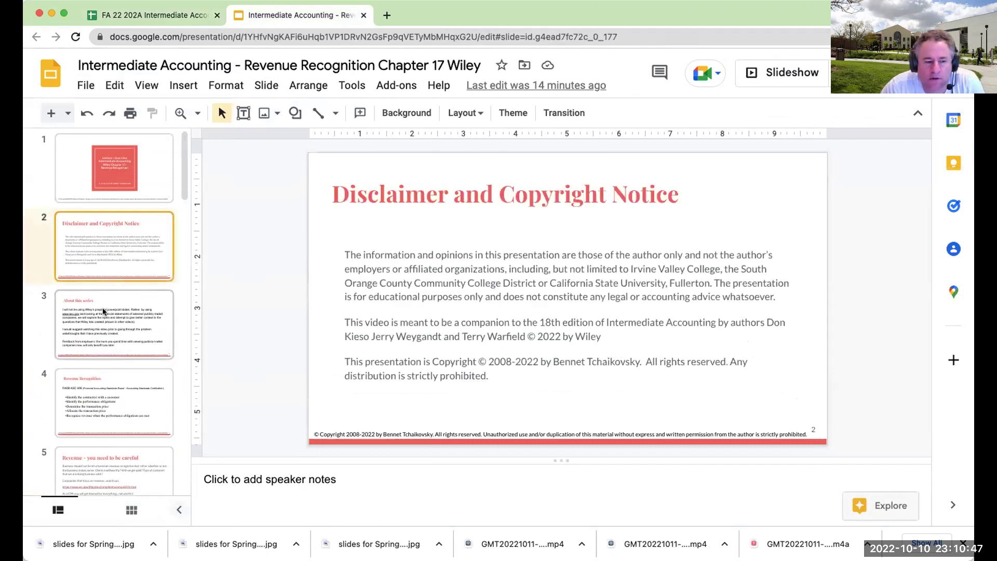
click(103, 312)
click(106, 392)
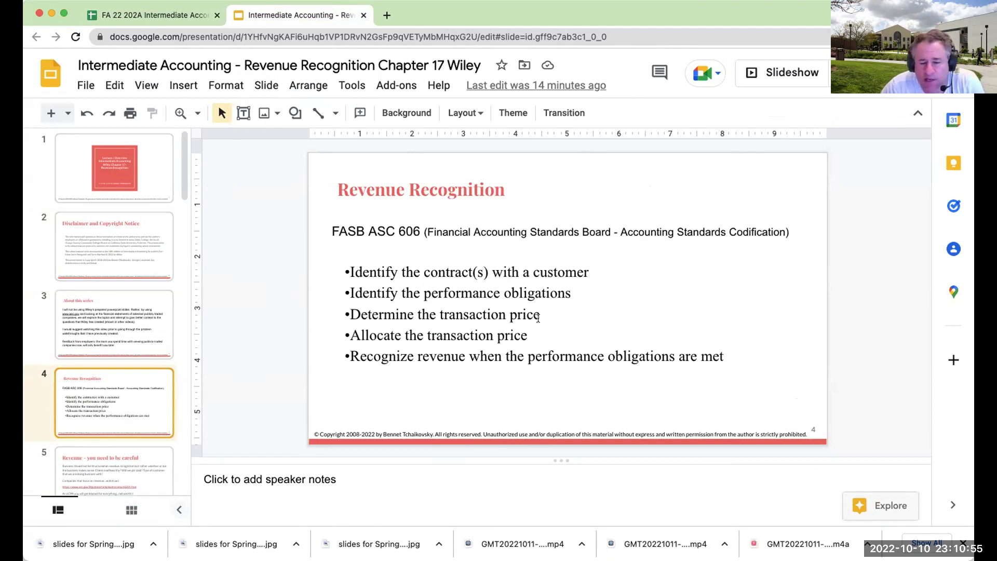
click(158, 12)
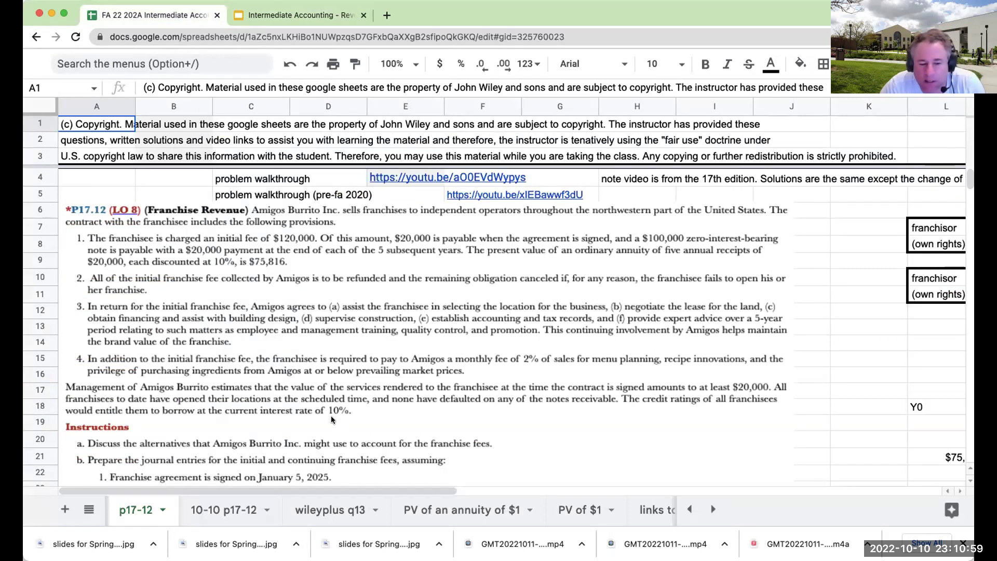
- Open the 10-10 p17-12 sheet and scroll through its N/R and discount-on-N/R T-accounts back to column A
click(229, 509)
scroll(759, 239, down, 1)
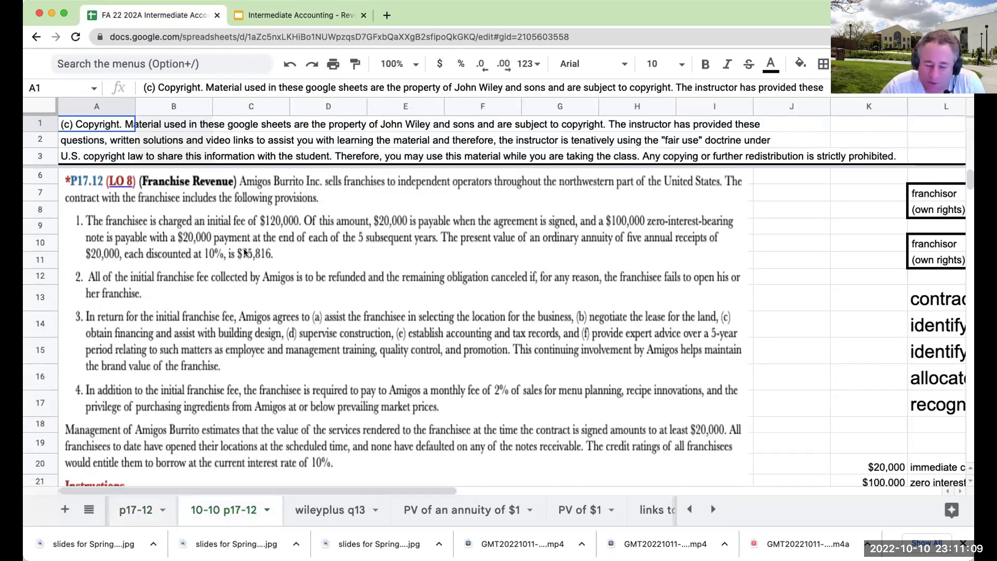
scroll(246, 253, down, 10)
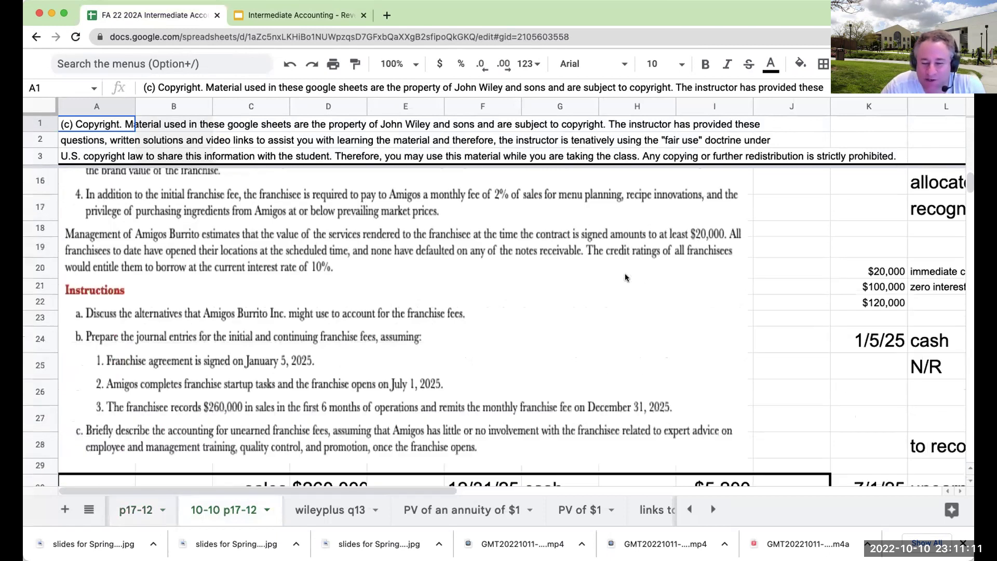
drag(325, 487, 617, 488)
scroll(590, 325, down, 8)
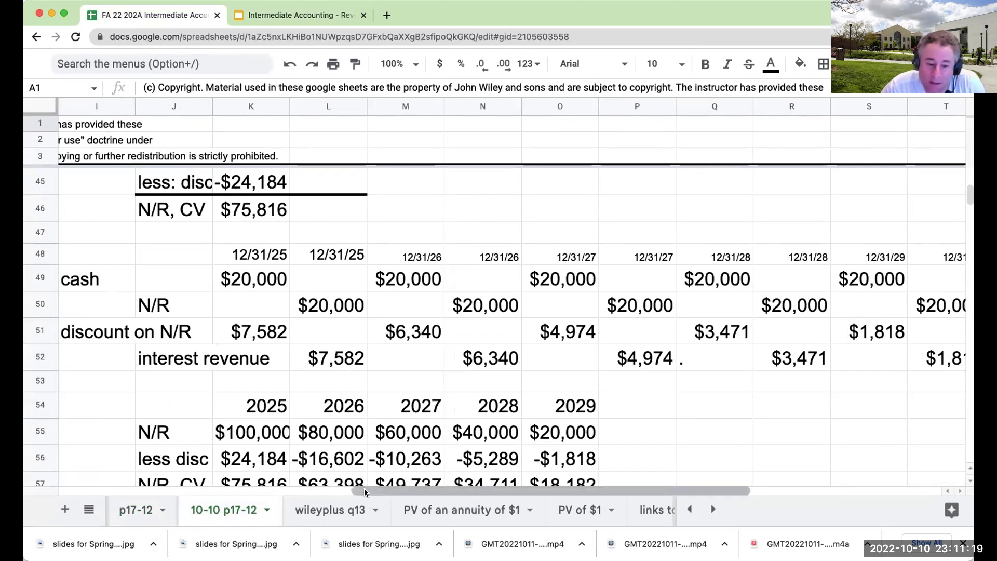
drag(364, 491, 120, 453)
scroll(120, 453, left, 2)
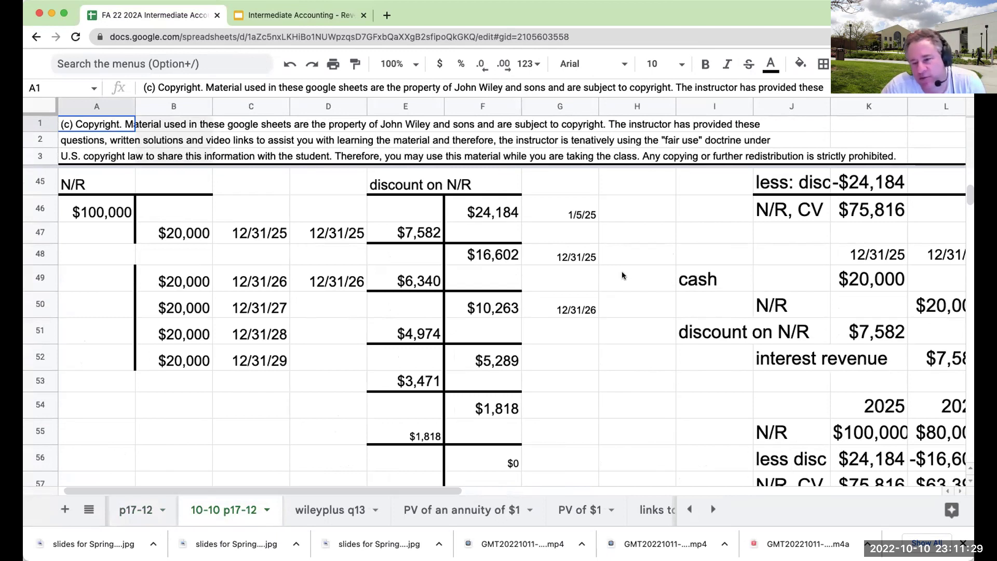
- View slide 5, 'Revenue – you need to be careful', then return to the spreadsheet
click(277, 17)
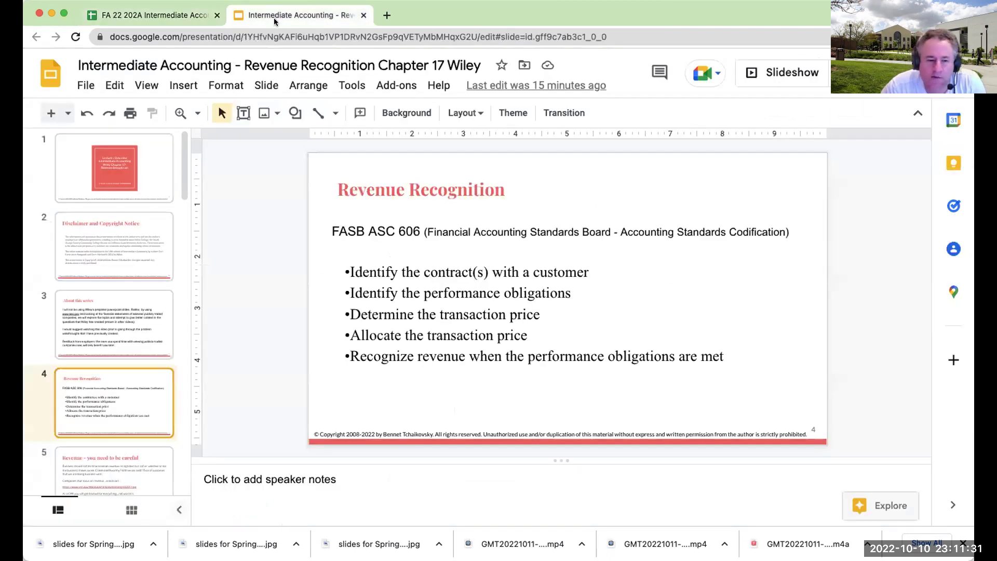
scroll(117, 339, down, 5)
click(114, 350)
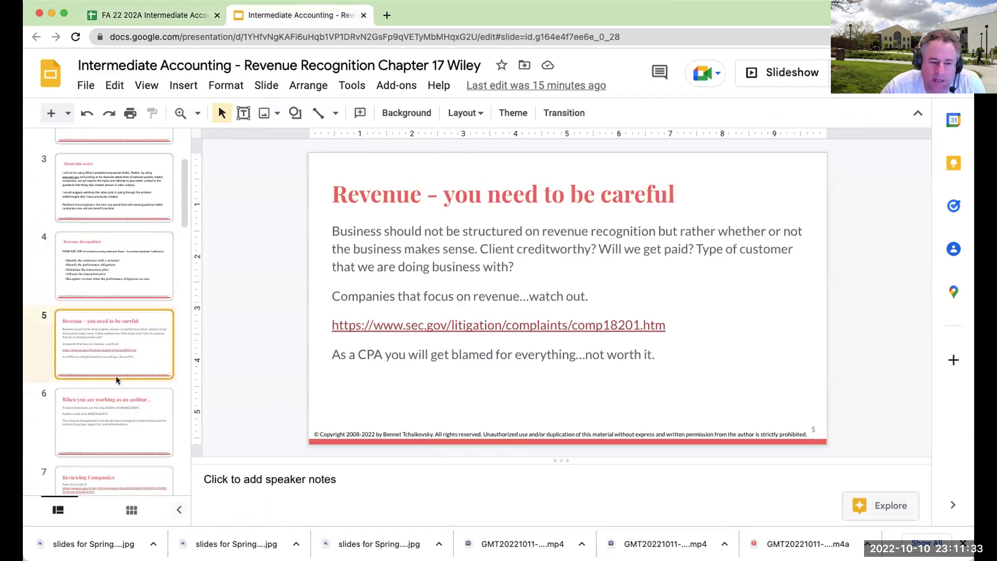
click(163, 20)
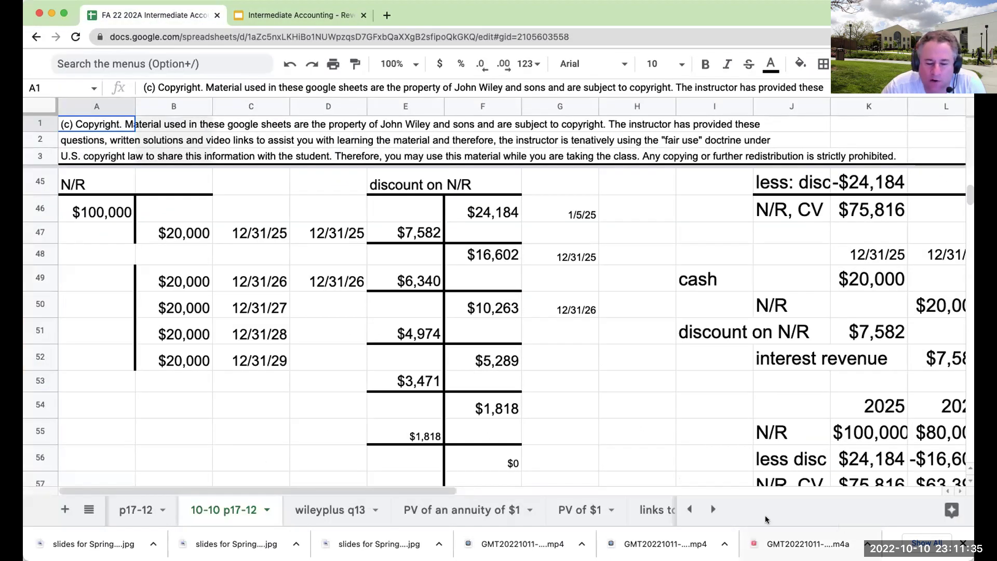
- Open the e17-10_17-11 sheet and inspect windows 2000, total retail 2600 and customer pays 2400
click(689, 509)
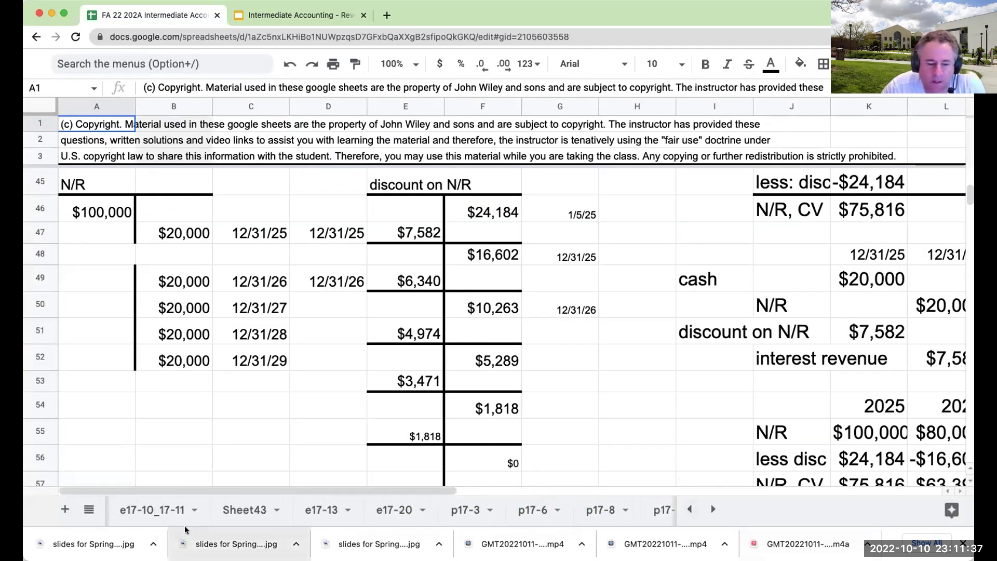
click(690, 509)
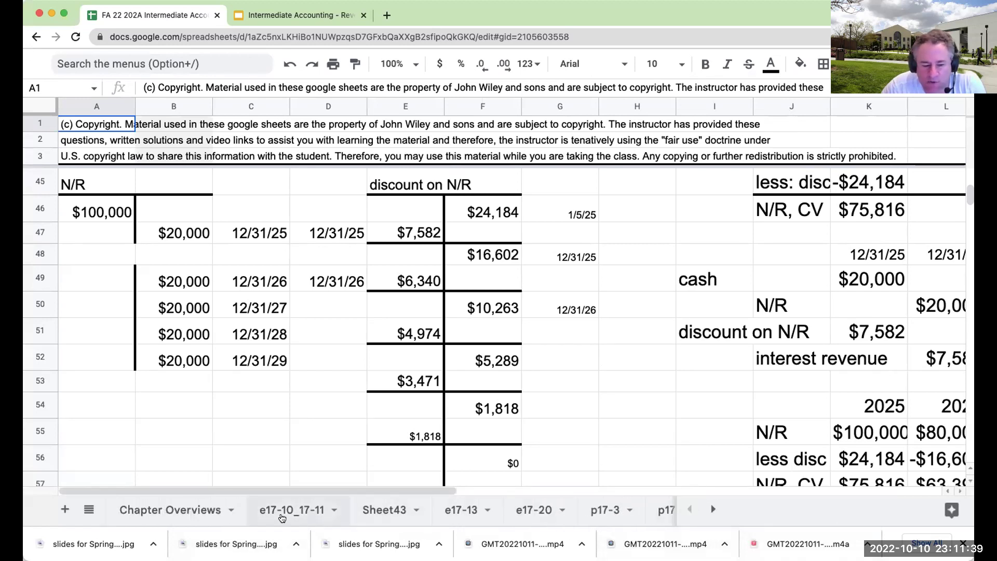
click(286, 510)
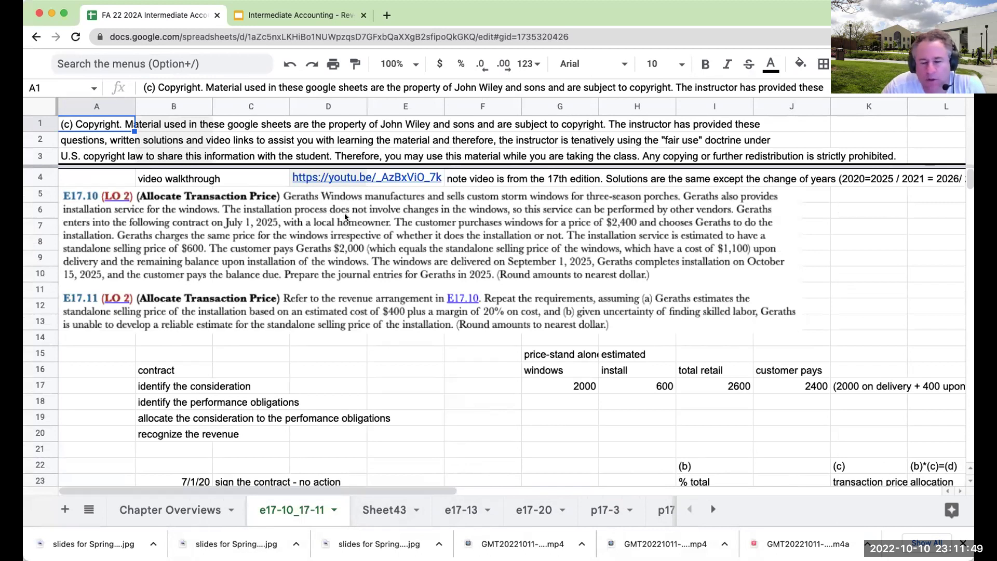
click(572, 390)
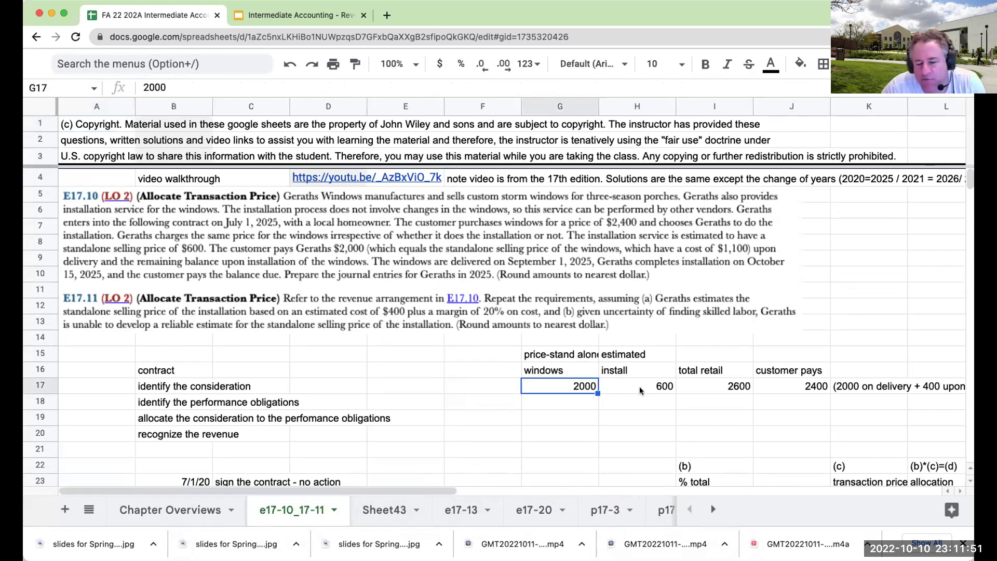
click(730, 394)
click(792, 391)
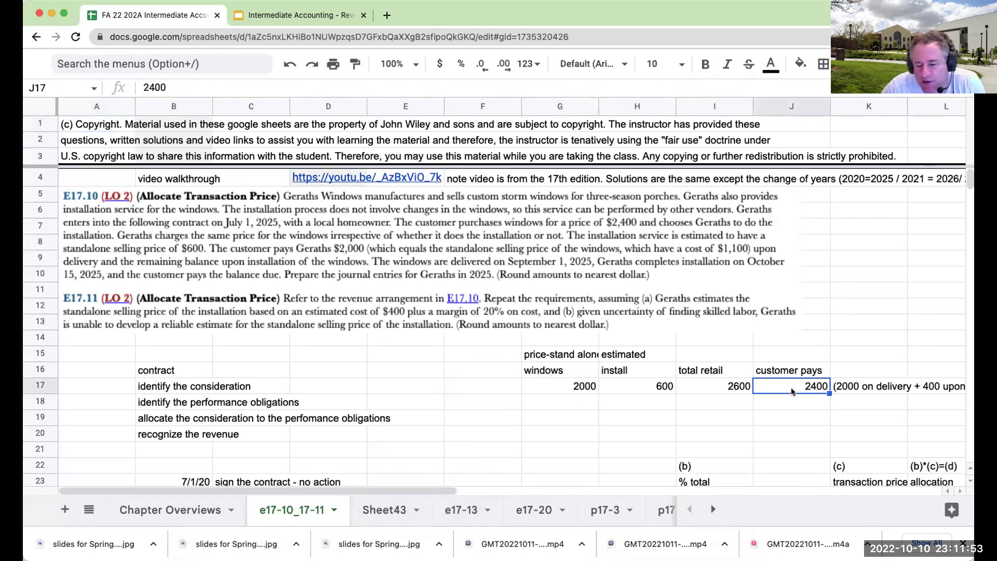
click(725, 389)
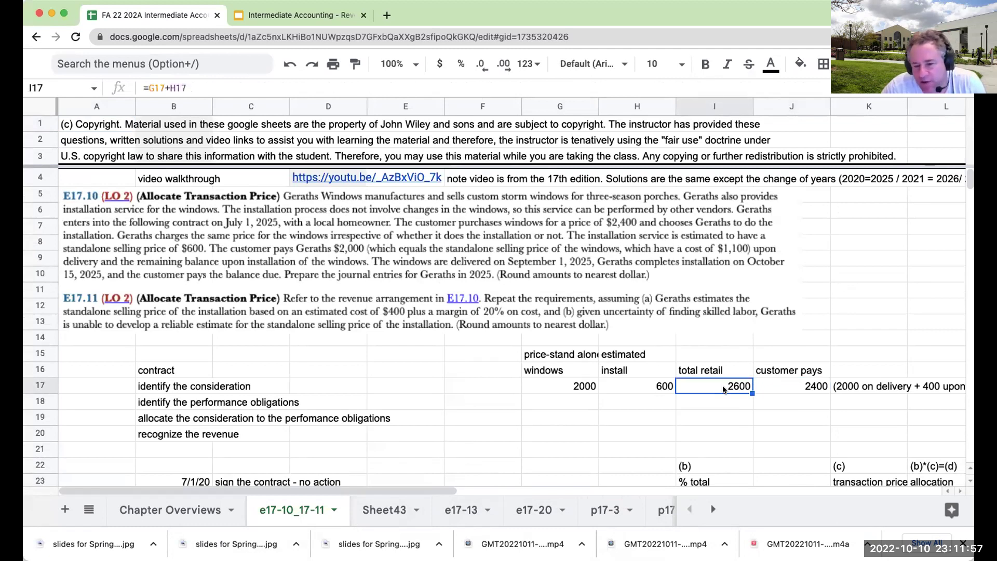
- Look through the Sheet43, e17-13 and e17-20 sales-with-returns sheets
scroll(694, 464, down, 2)
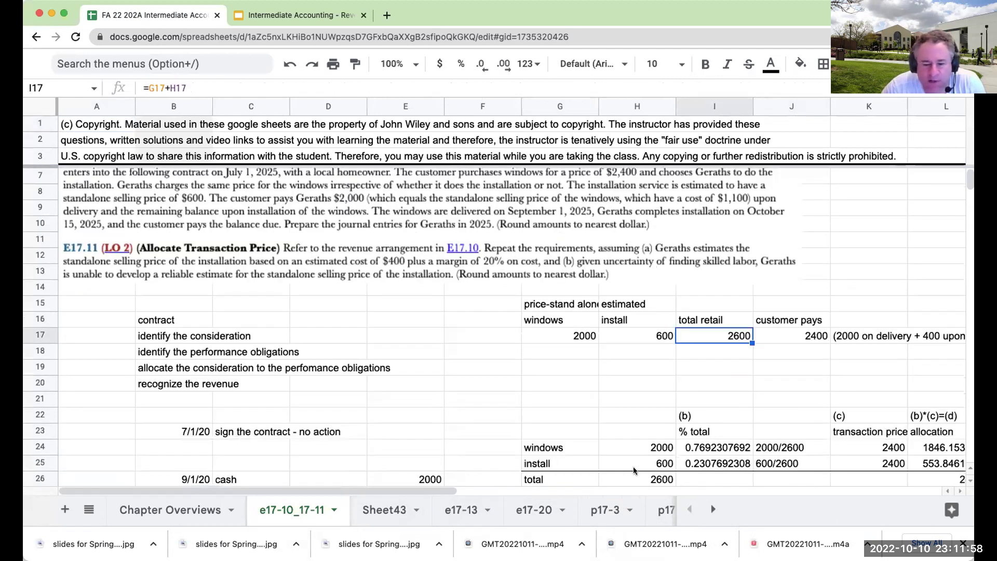
click(379, 513)
click(467, 515)
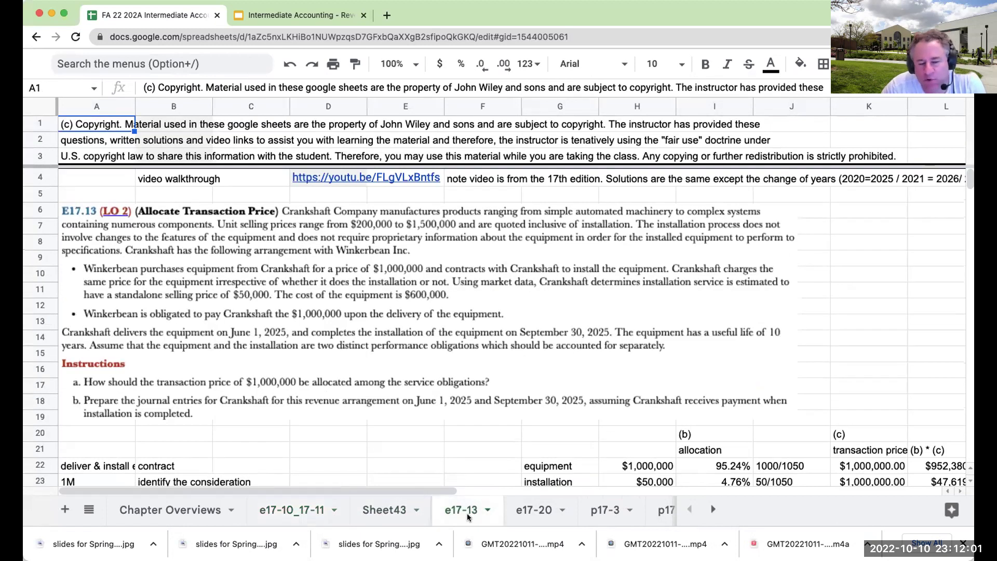
scroll(428, 458, down, 1)
scroll(428, 458, up, 1)
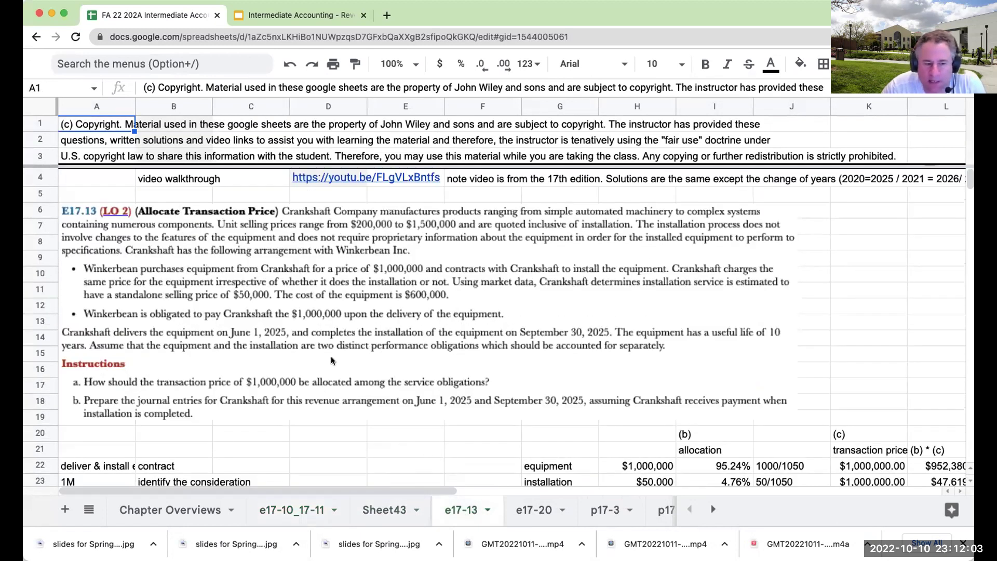
click(534, 511)
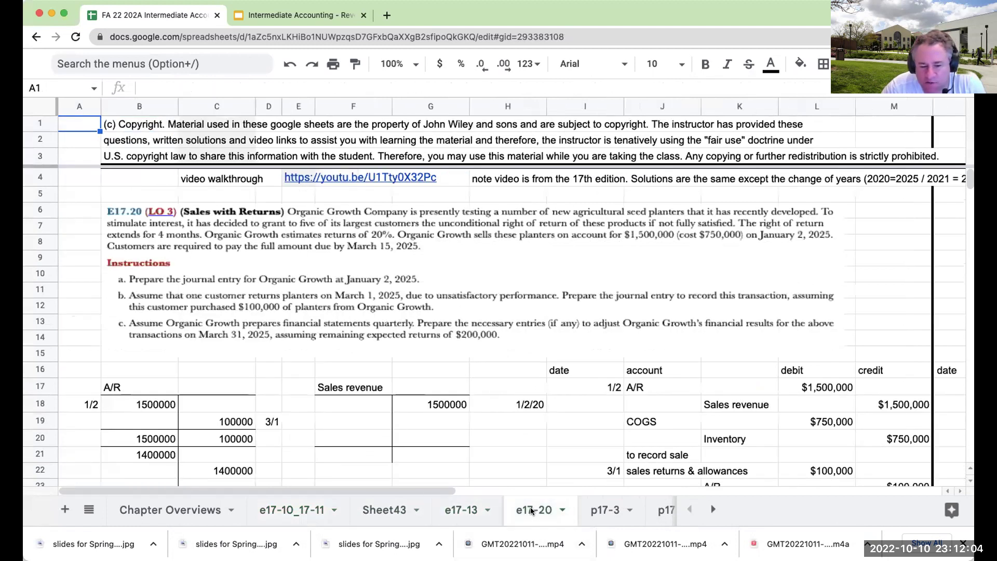
- Review the p17-3, p17-6, p17-8, p17-9 and Copy of p17-9 sheets, then open a new browser tab
click(625, 511)
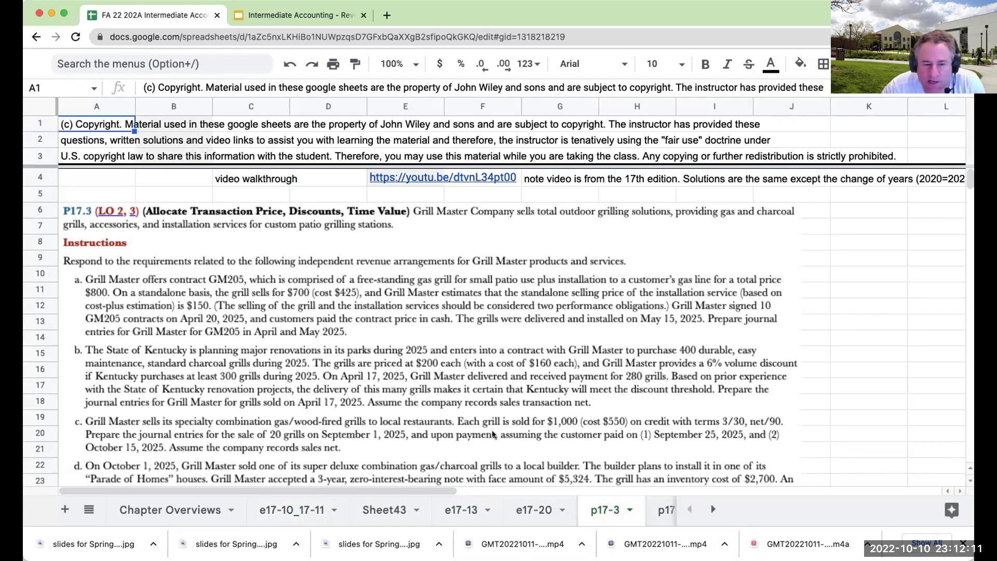
click(663, 512)
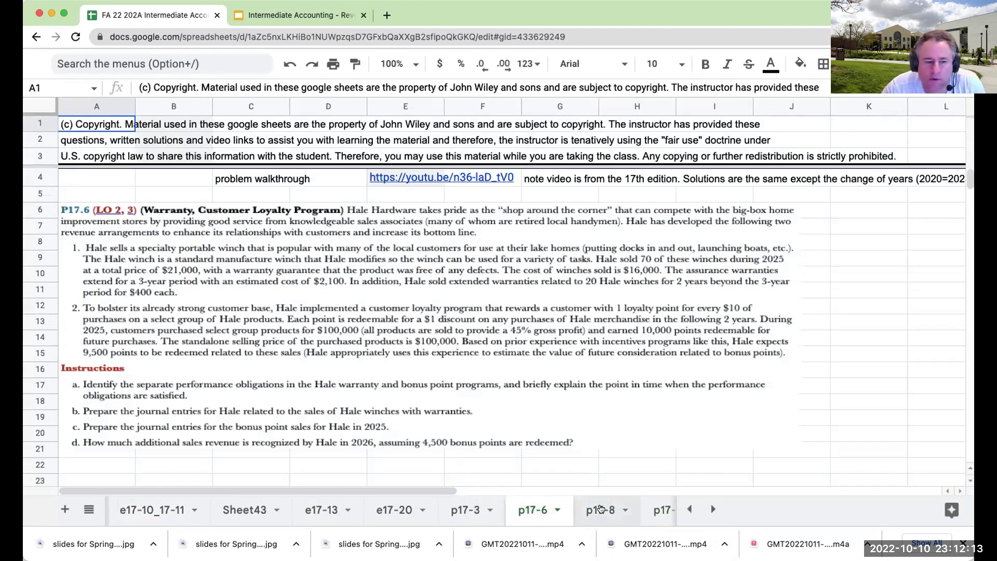
click(601, 508)
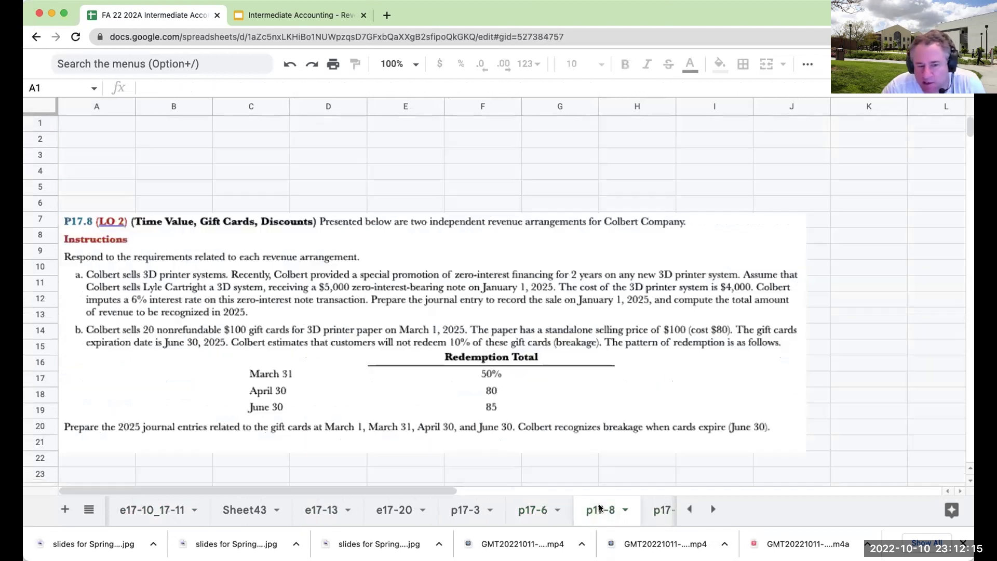
click(653, 511)
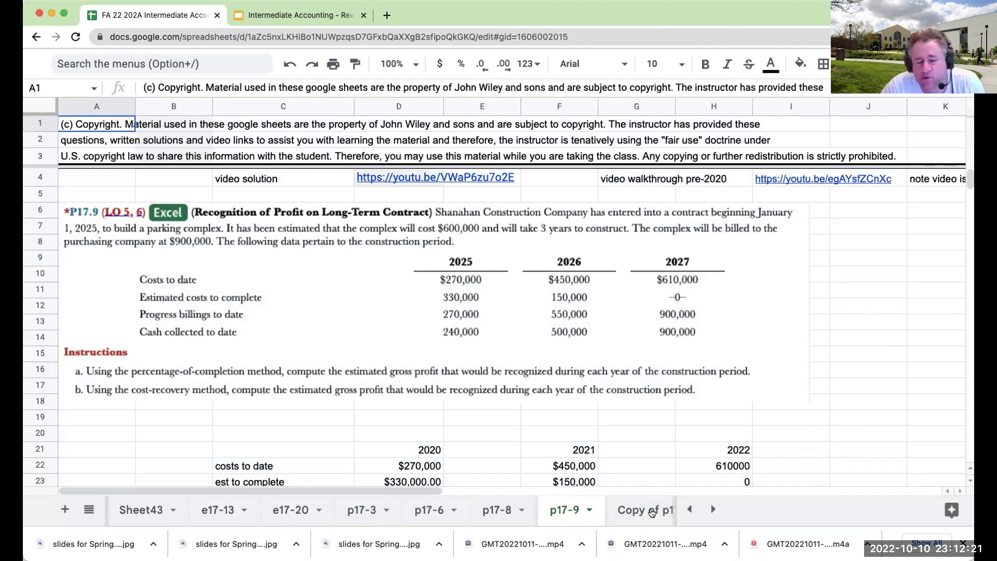
click(647, 512)
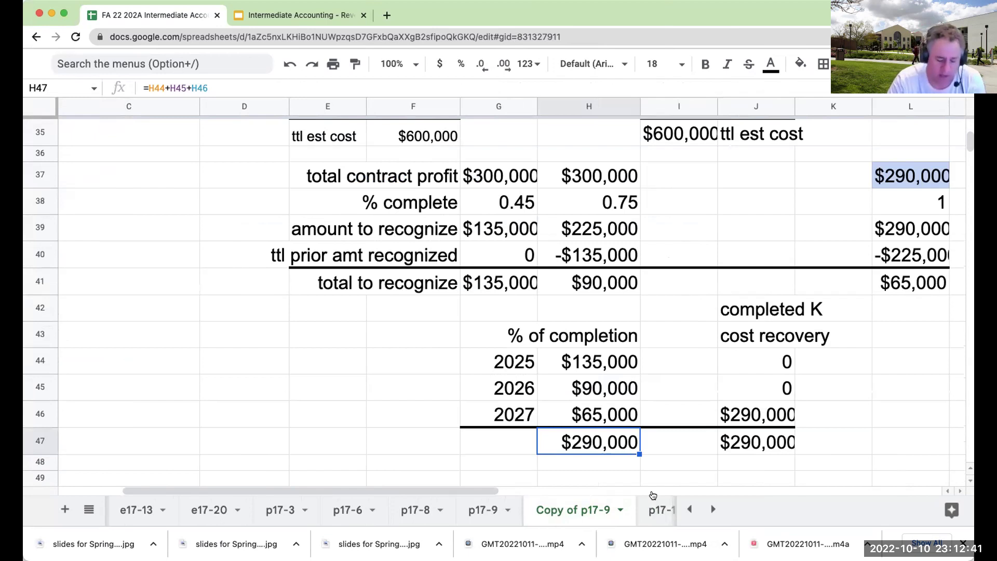
click(387, 15)
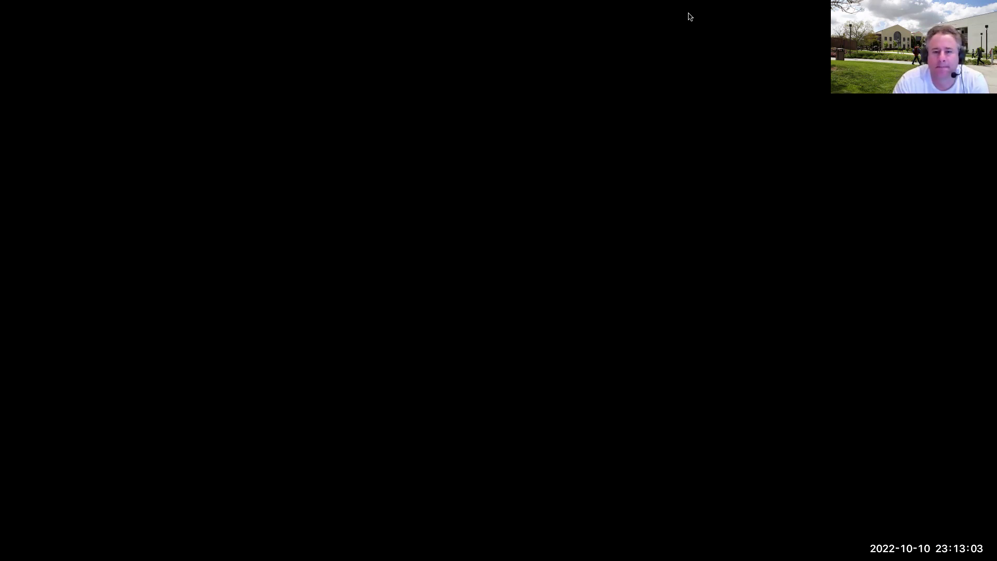
- Go to the Becker F1 unit page and expand the M3 Revenue Recognition: Part 1 module
scroll(422, 262, down, 4)
scroll(422, 262, up, 2)
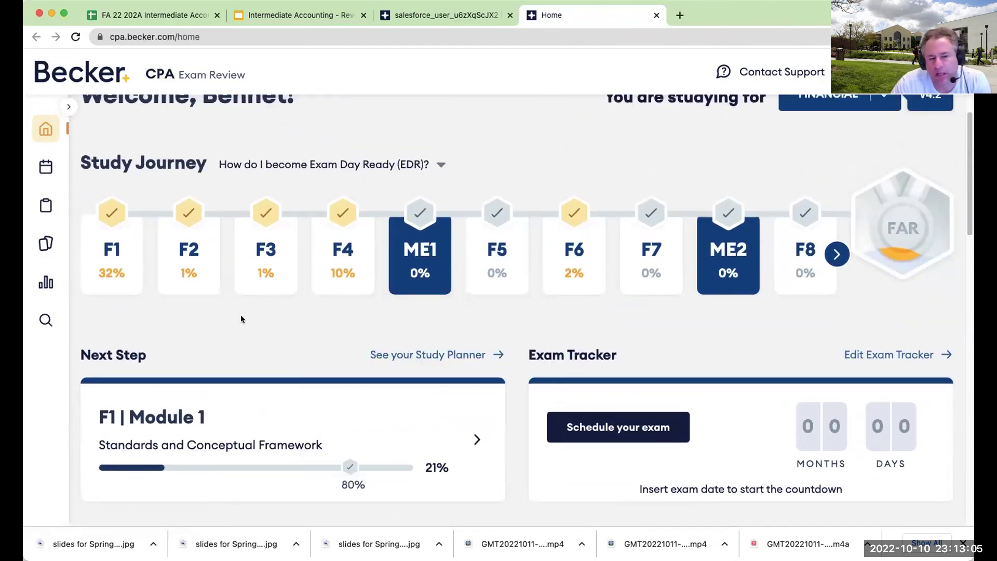
click(114, 255)
scroll(299, 312, down, 8)
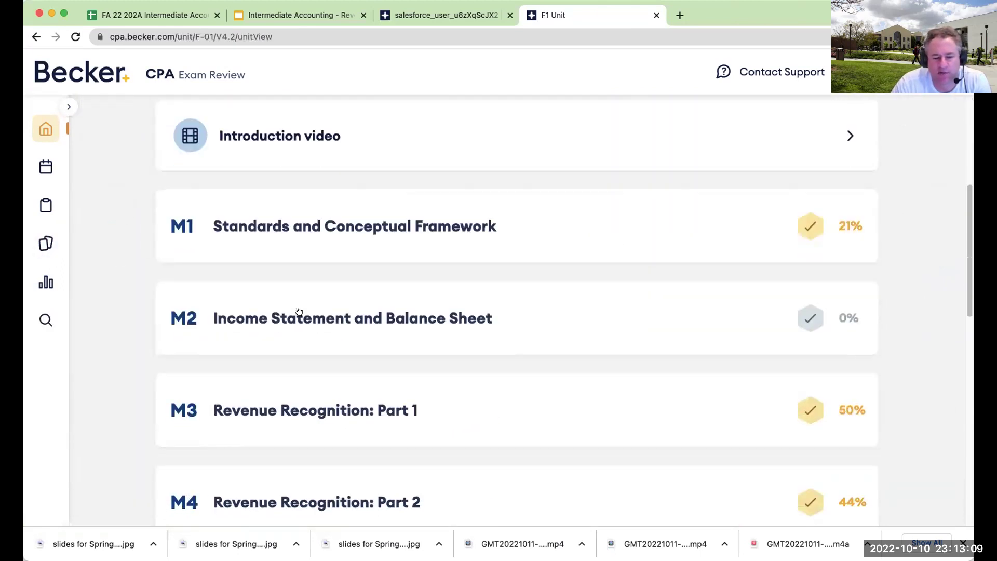
scroll(365, 225, up, 4)
scroll(363, 232, down, 2)
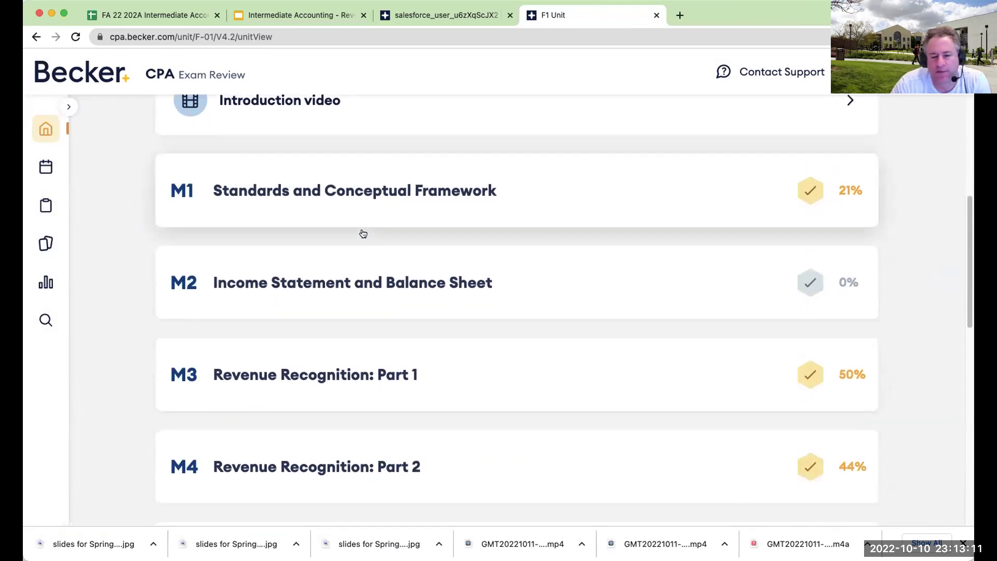
scroll(335, 322, up, 5)
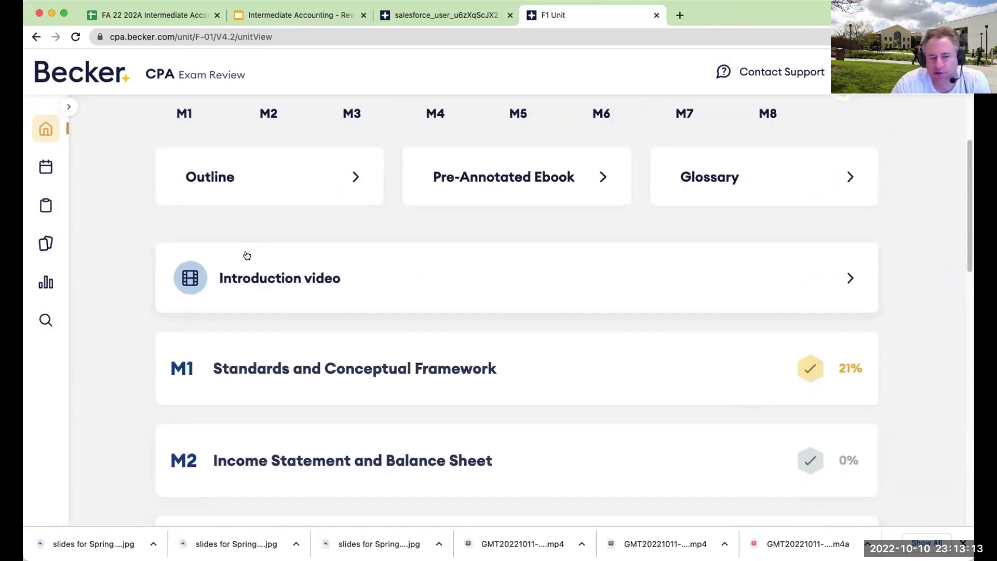
scroll(246, 265, down, 8)
click(287, 288)
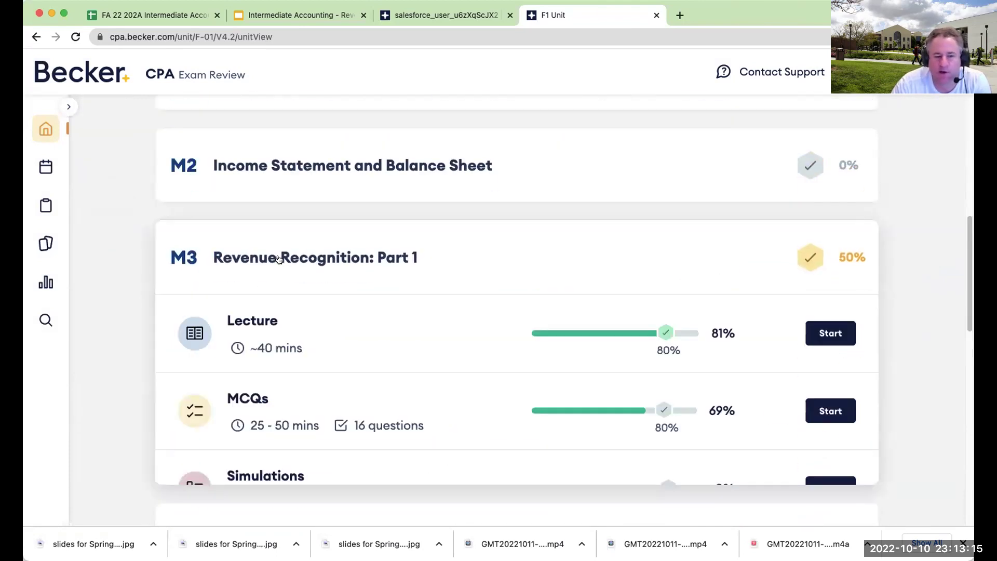
- Read the M3 lecture through to page 5 and close it, returning to the F1 unit page
click(823, 333)
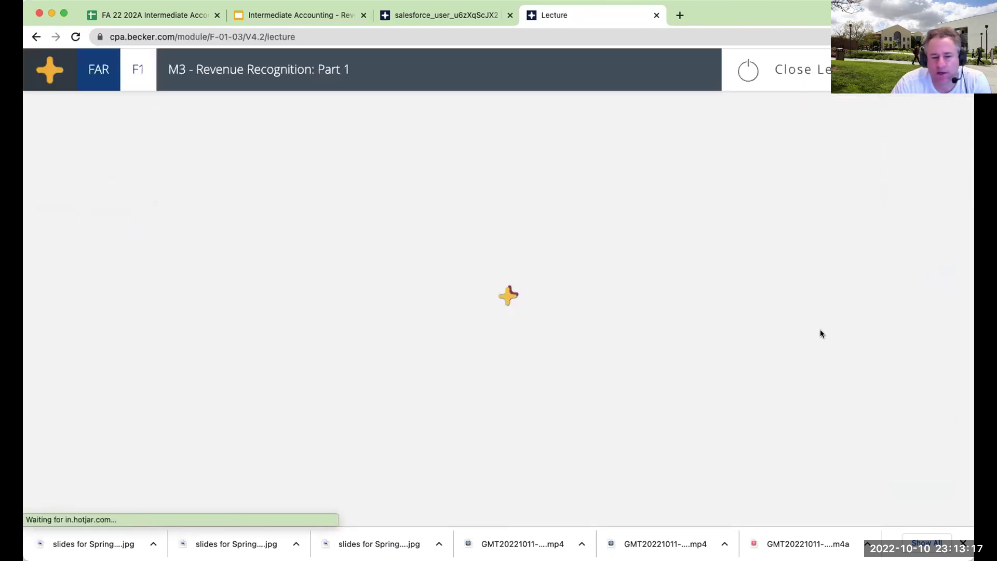
scroll(517, 285, down, 5)
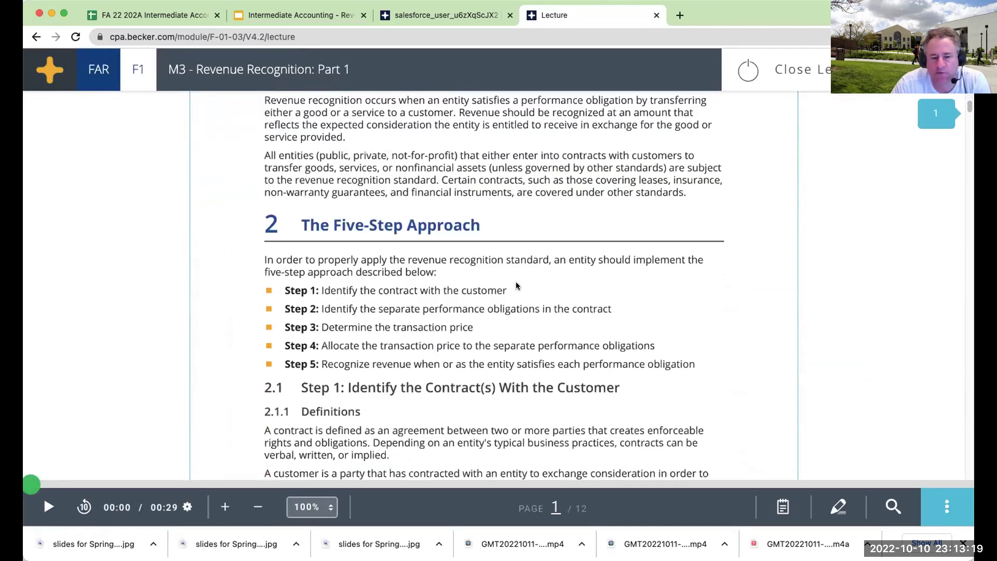
scroll(517, 285, down, 2)
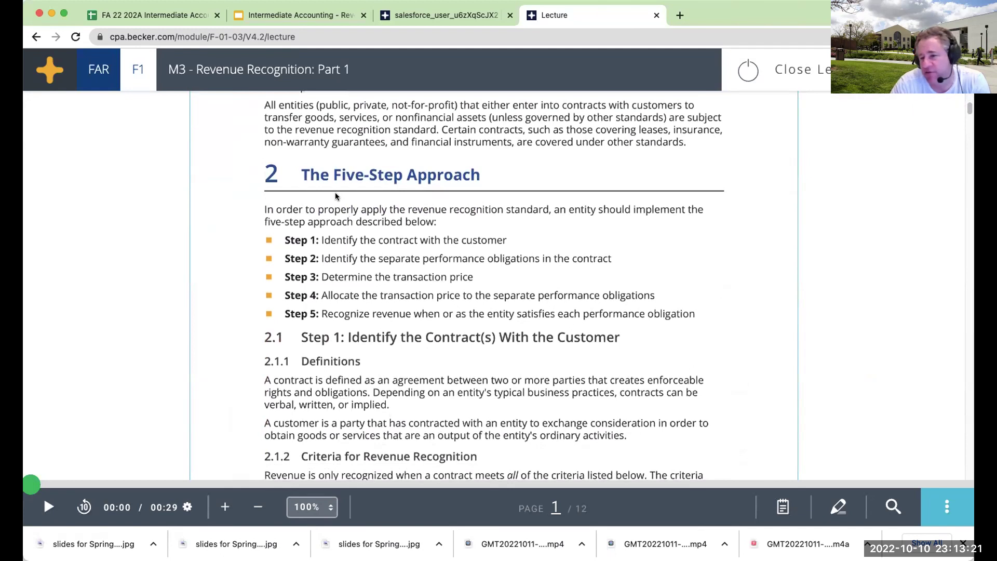
scroll(321, 223, down, 4)
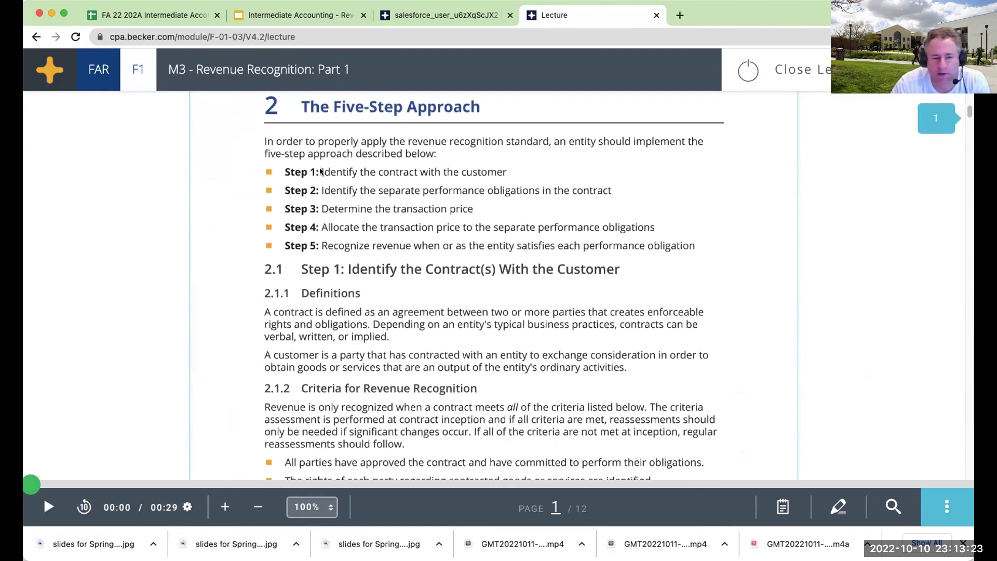
scroll(371, 261, down, 1)
scroll(371, 262, down, 10)
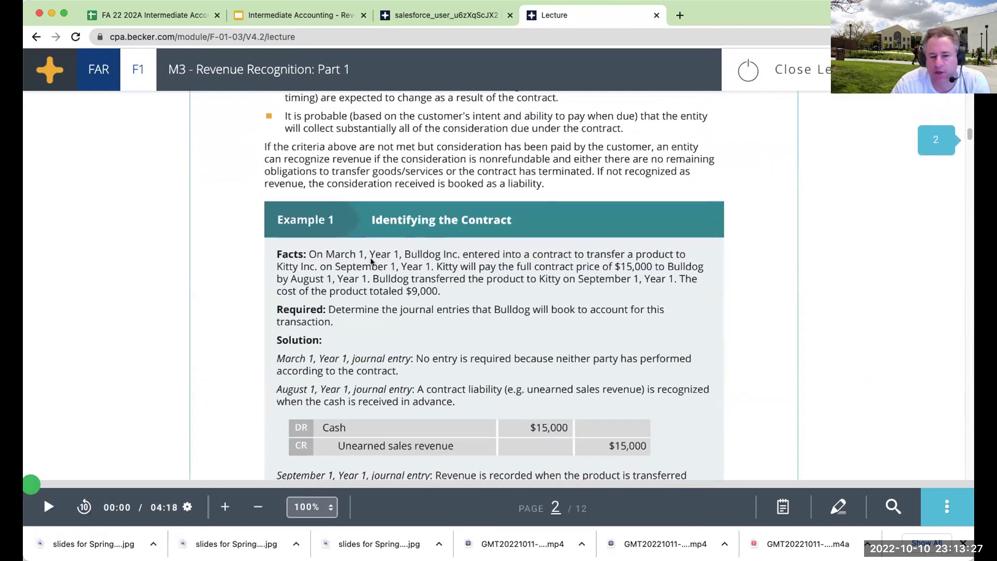
scroll(371, 261, down, 20)
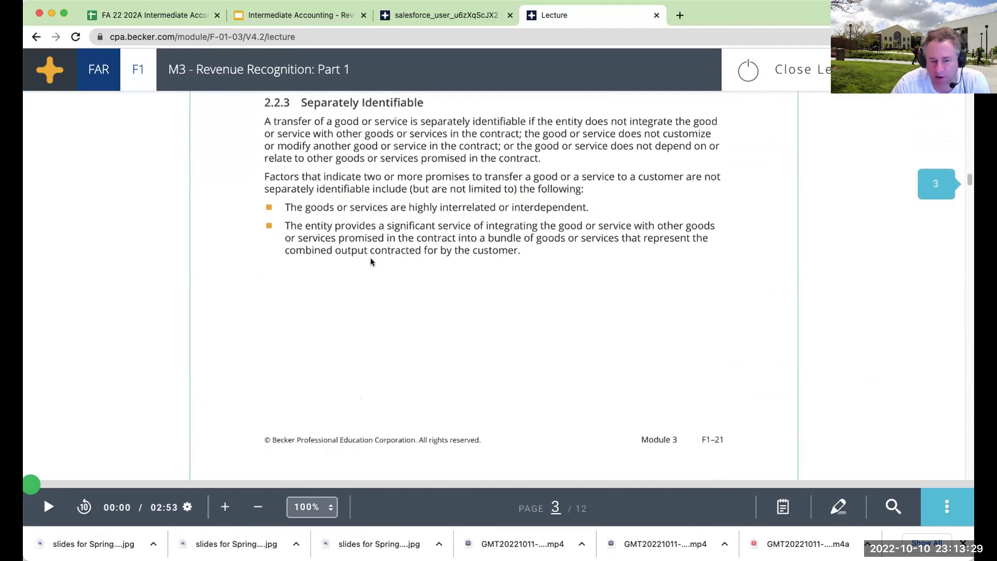
scroll(371, 260, down, 20)
scroll(370, 258, down, 15)
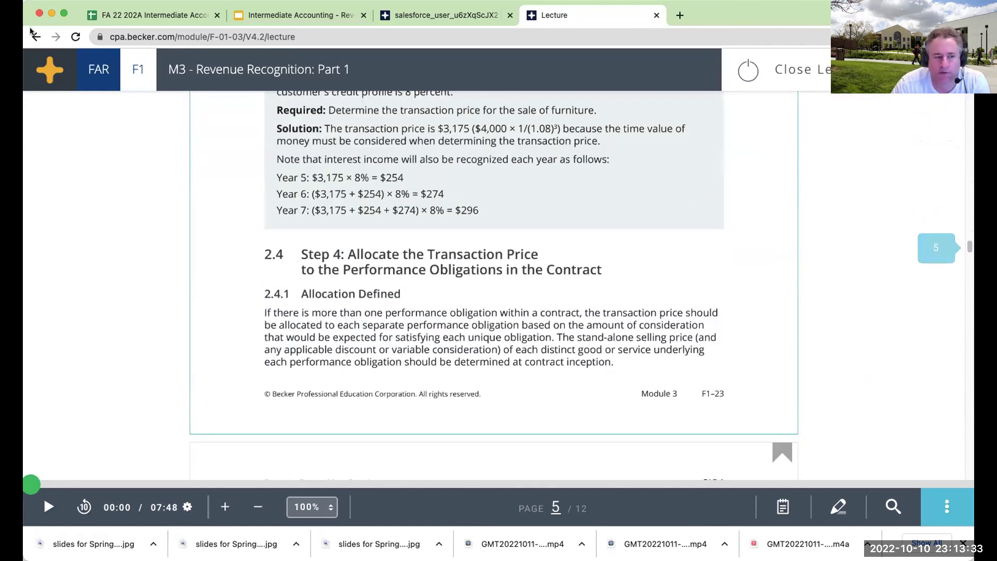
click(758, 72)
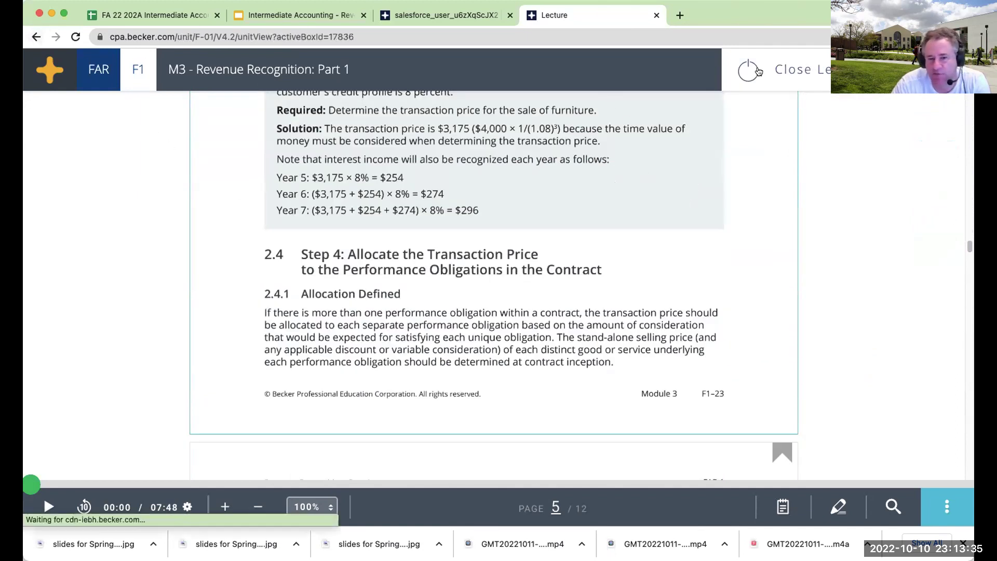
scroll(332, 275, down, 3)
- Expand M4 Revenue Recognition: Part 2 and start reading its lecture notes
click(289, 304)
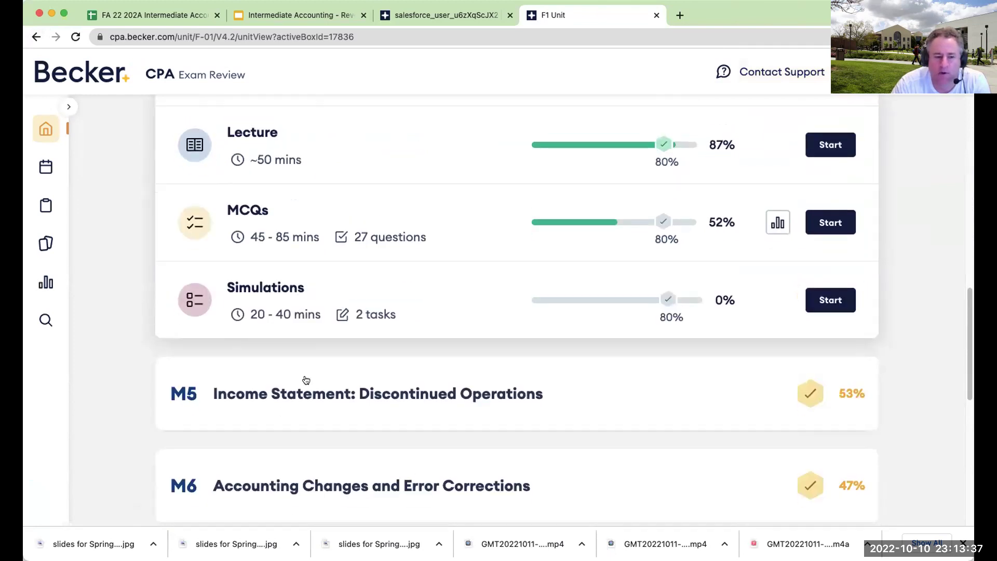
click(831, 146)
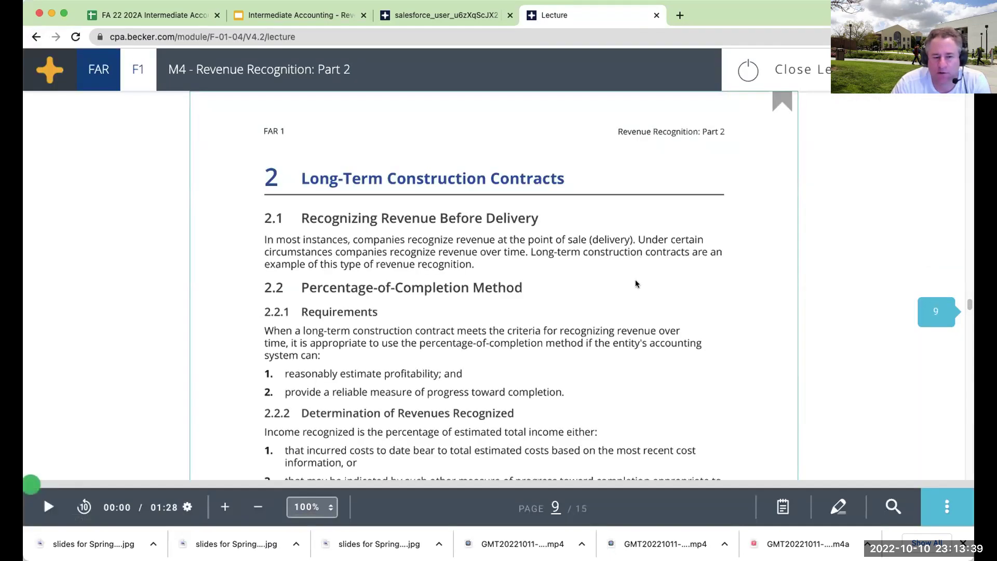
scroll(635, 280, down, 4)
scroll(498, 232, up, 2)
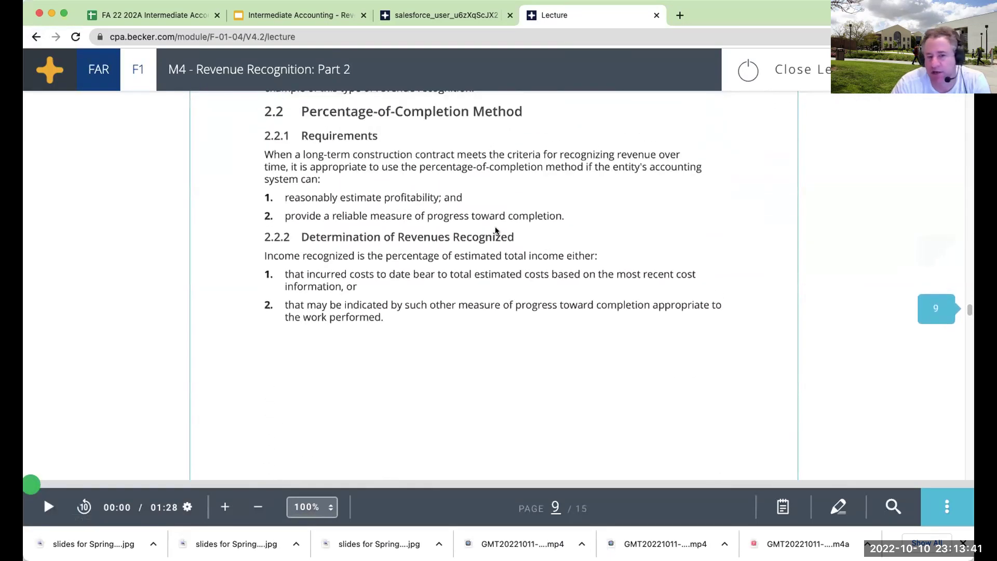
scroll(497, 232, down, 3)
scroll(498, 231, down, 10)
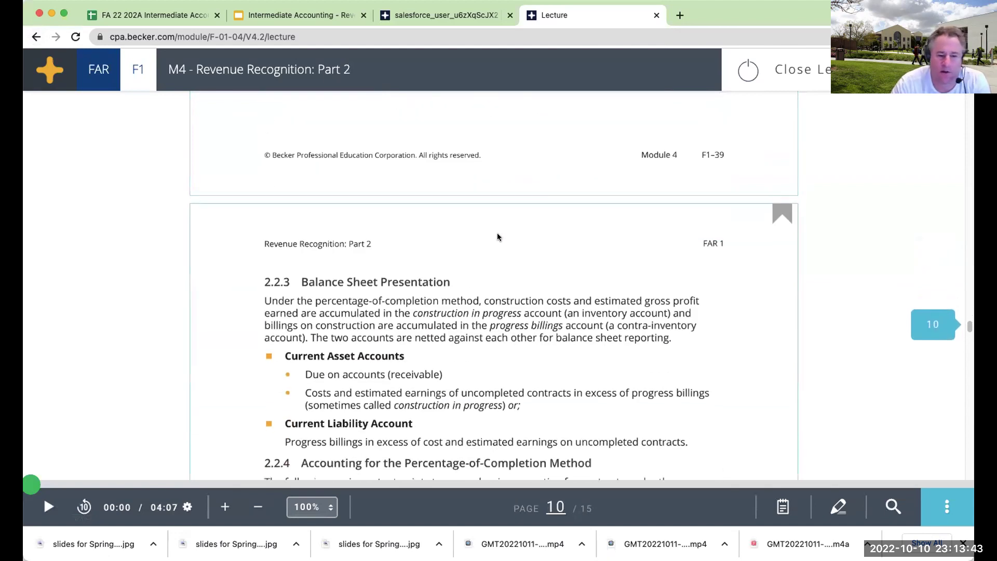
scroll(498, 237, down, 10)
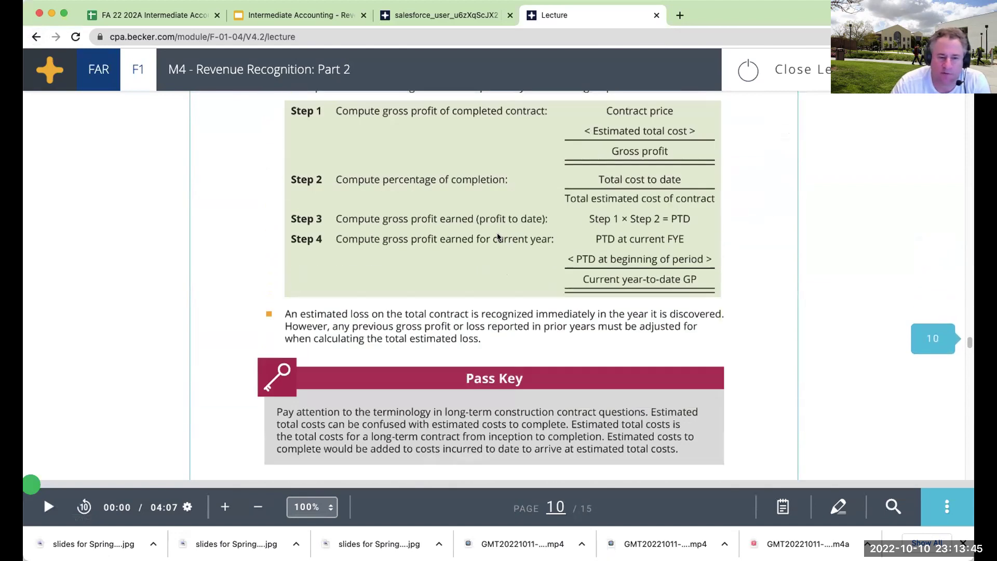
scroll(497, 237, down, 10)
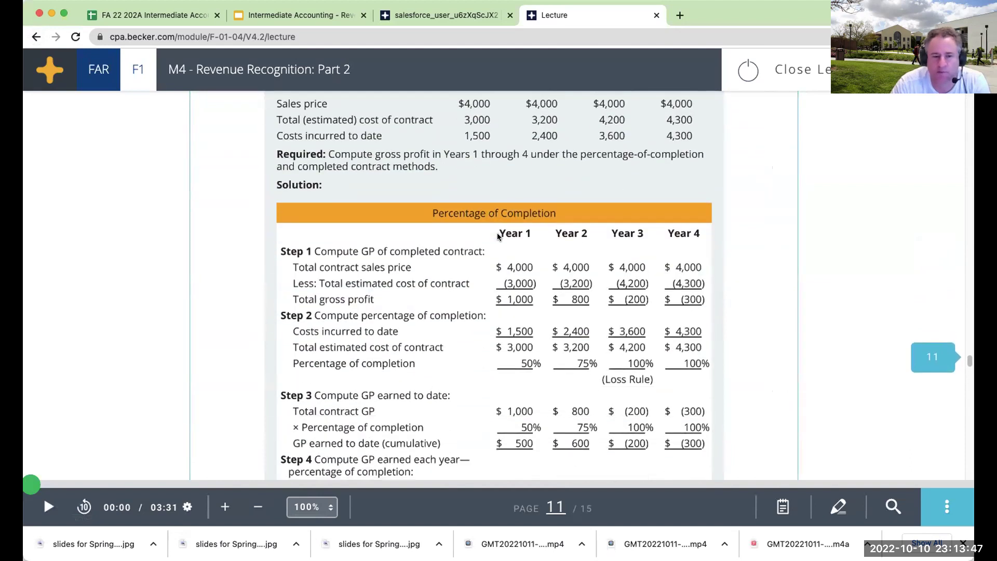
scroll(497, 233, down, 10)
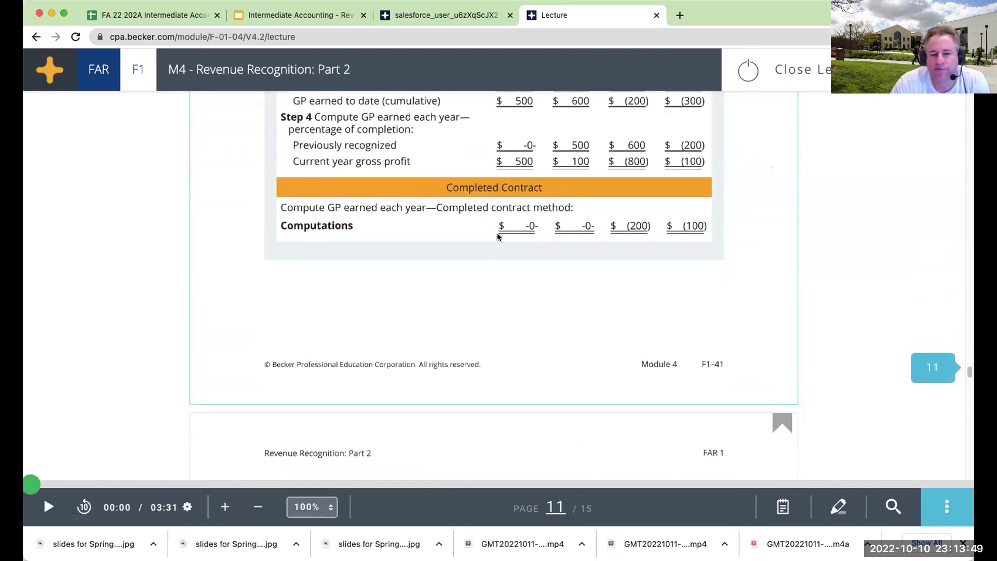
scroll(498, 233, up, 6)
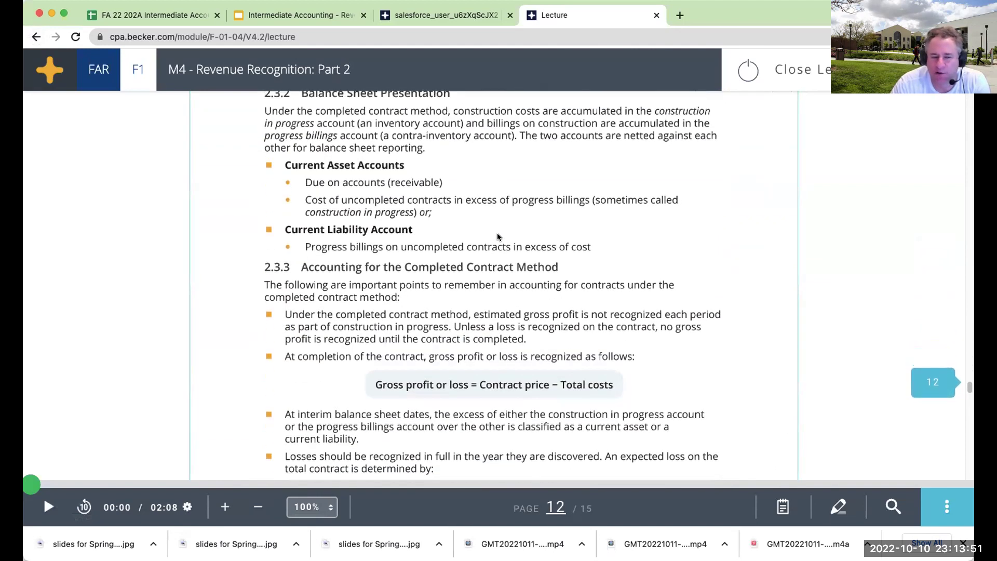
- Finish the M4 lecture at page 15, close it, and close the F1 Unit and profile tabs
scroll(479, 286, down, 10)
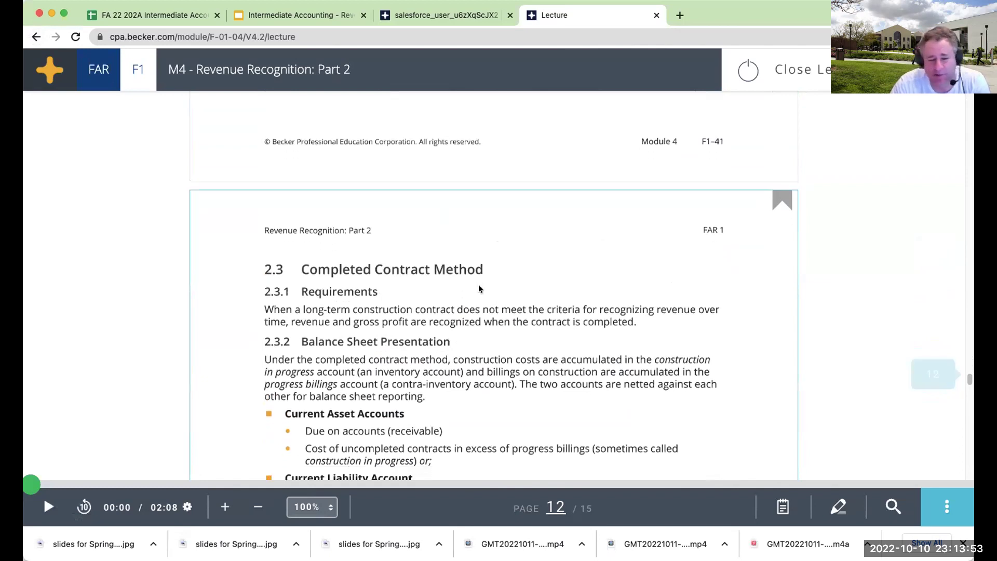
scroll(478, 284, down, 10)
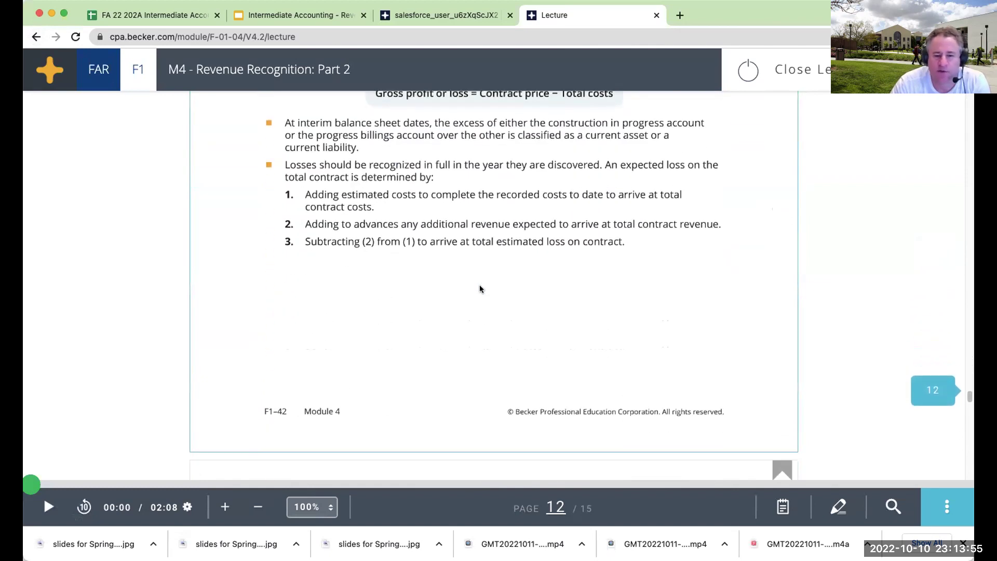
scroll(479, 285, down, 10)
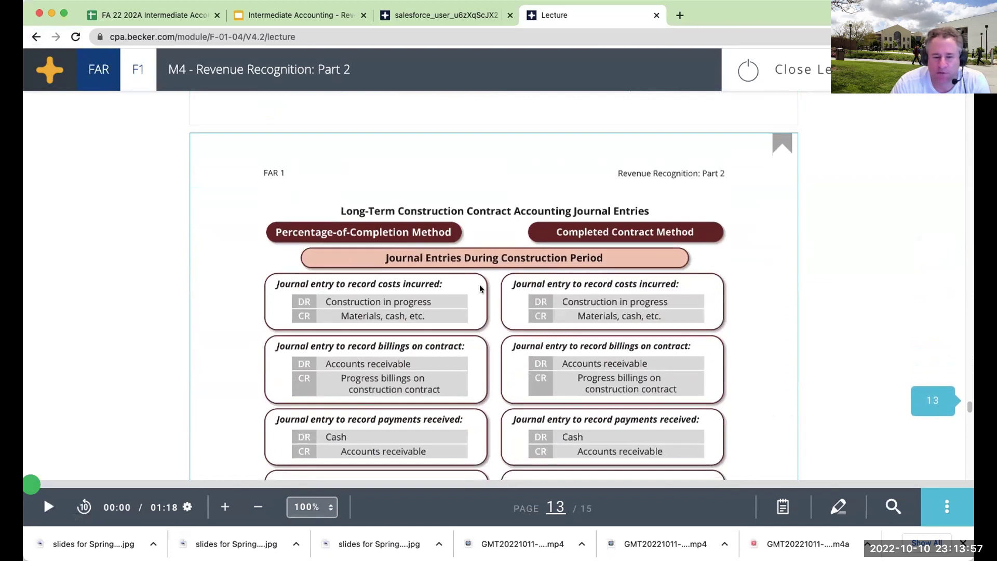
scroll(479, 285, down, 5)
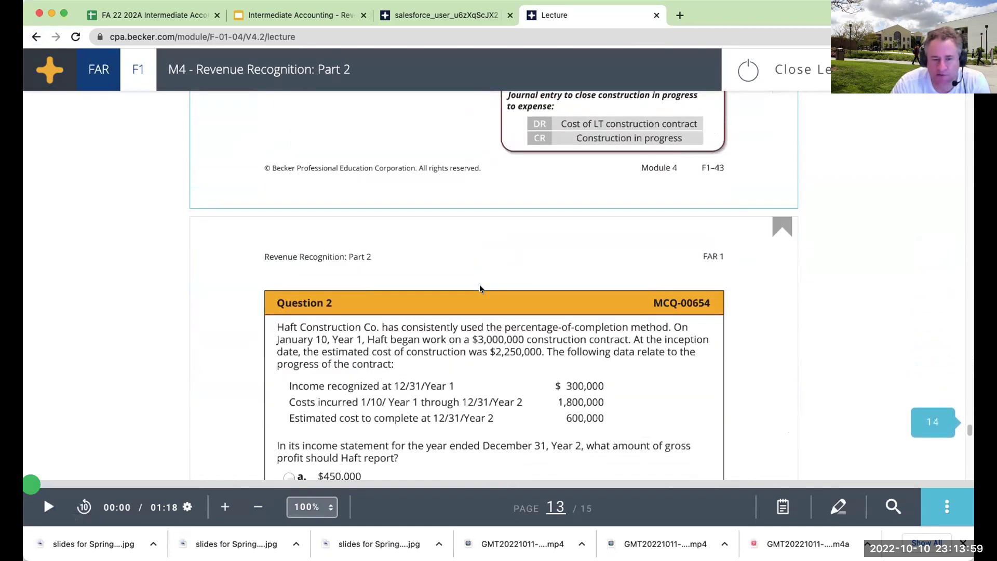
scroll(479, 285, down, 5)
scroll(480, 289, down, 10)
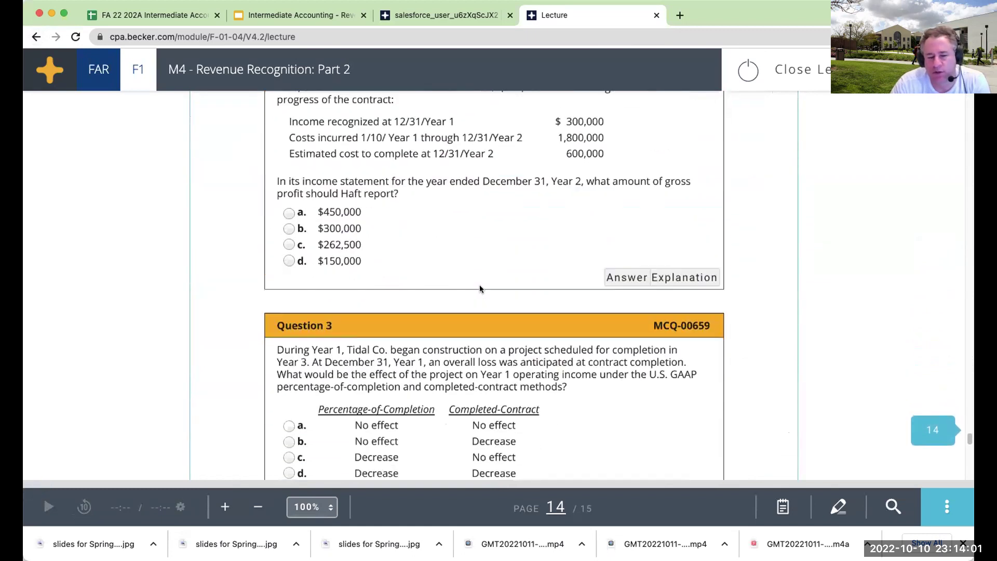
scroll(480, 289, down, 10)
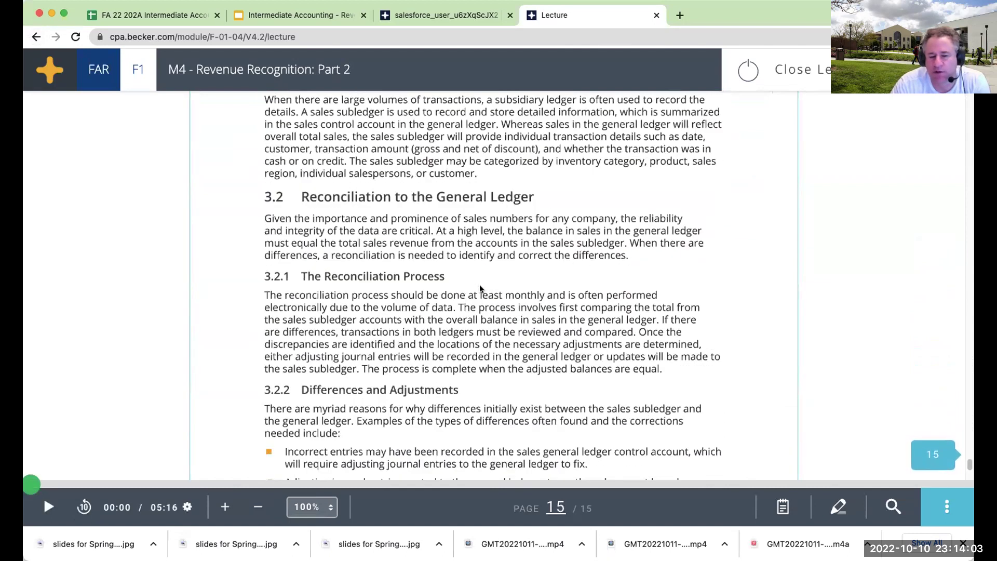
click(748, 70)
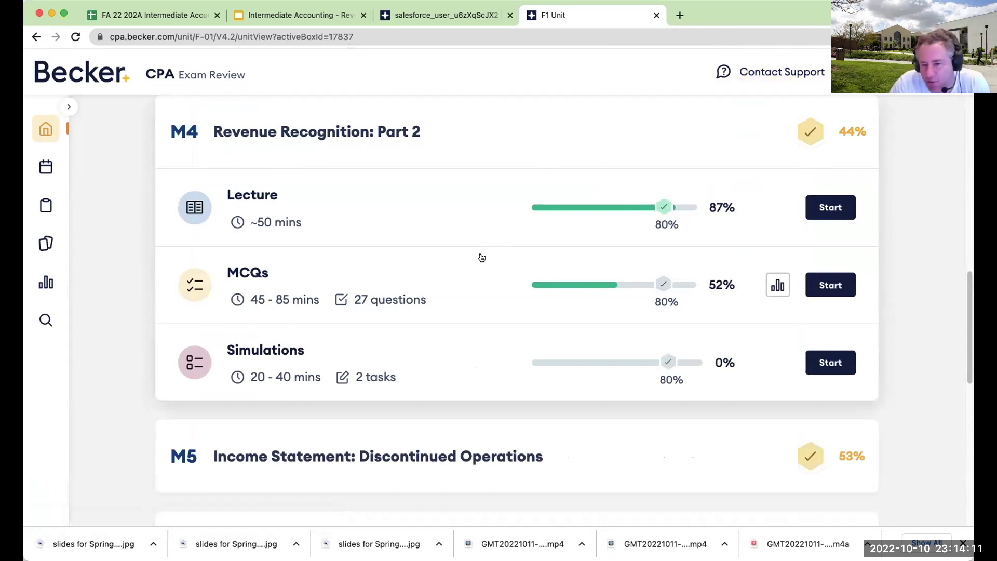
click(656, 15)
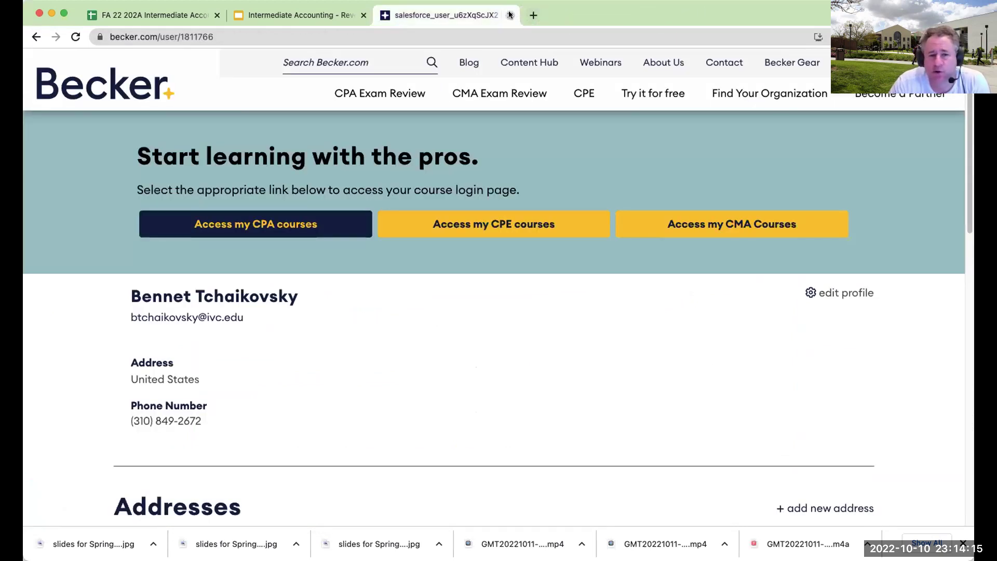
click(510, 15)
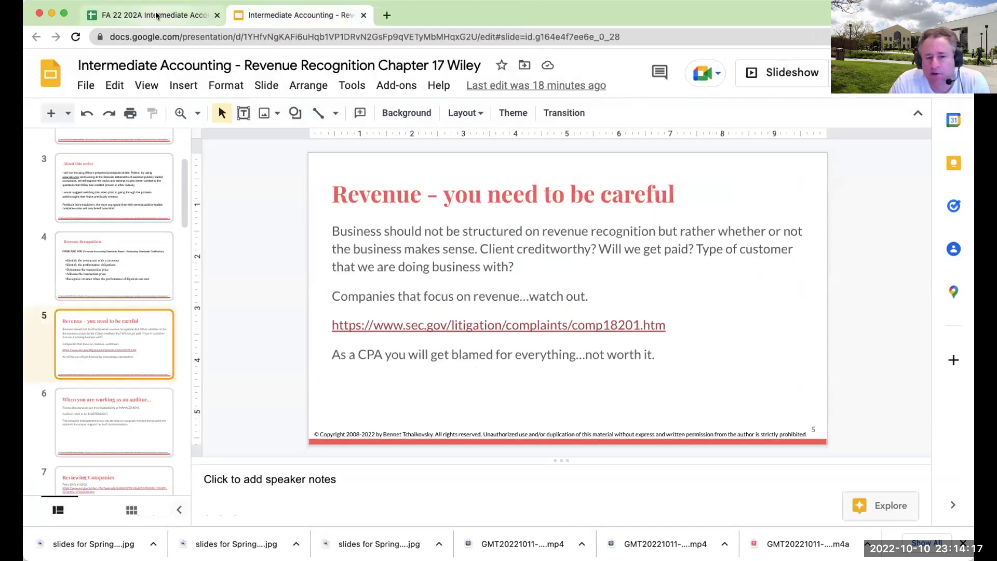
- Delete the empty Identifying slide after slide 9, % of completion, and present the deck full-screen
scroll(107, 283, down, 5)
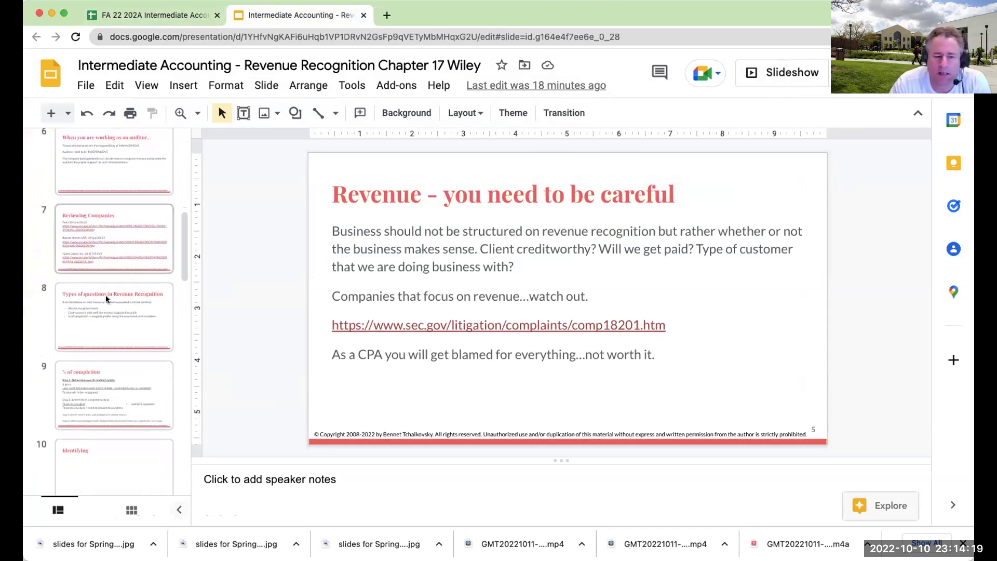
scroll(105, 295, down, 2)
click(116, 268)
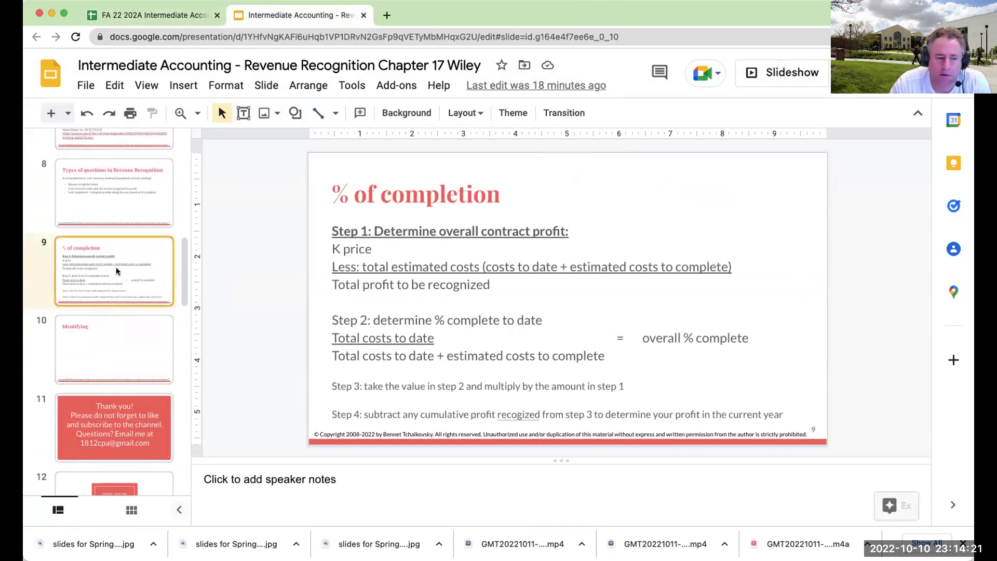
right_click(122, 338)
click(94, 338)
right_click(127, 343)
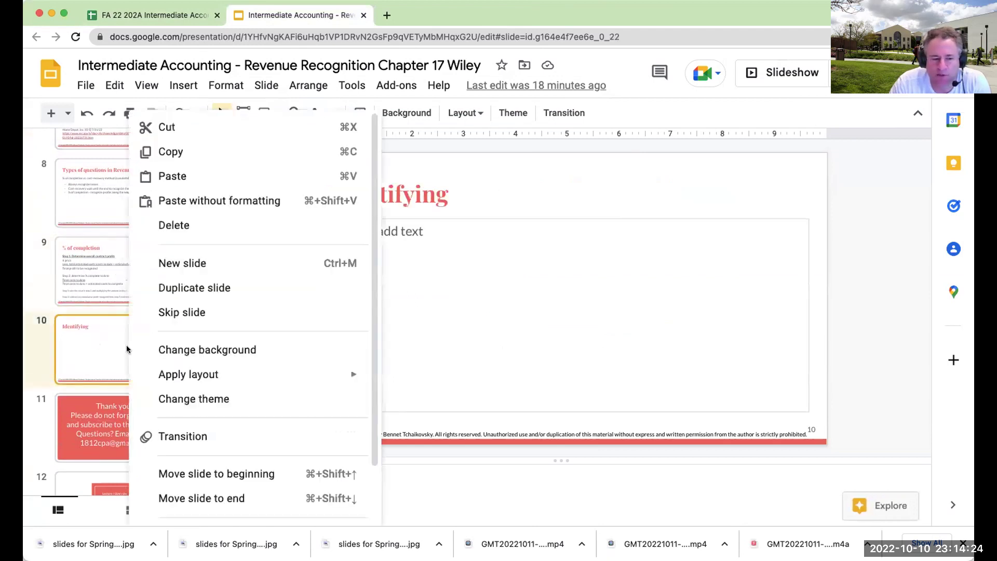
click(174, 227)
click(758, 72)
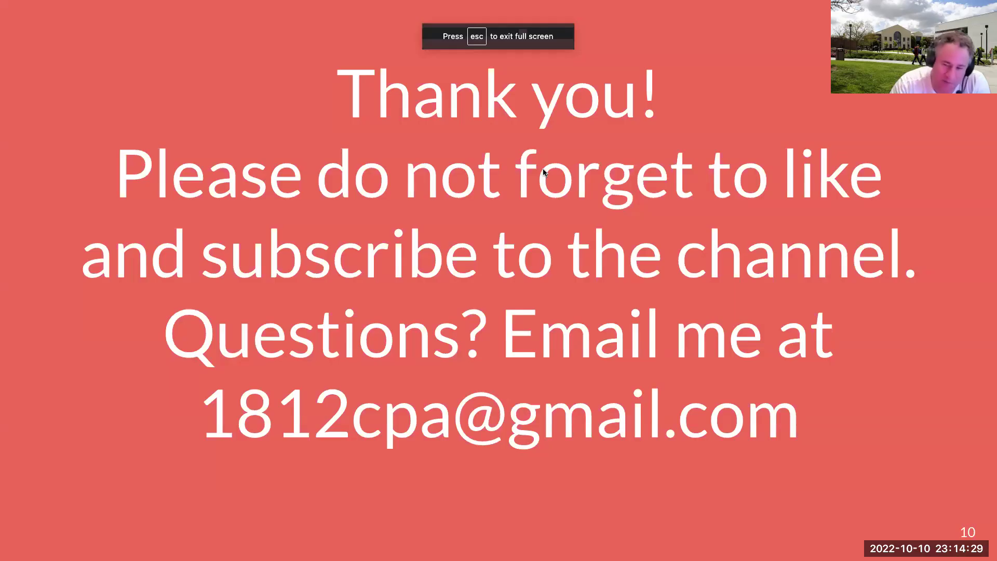